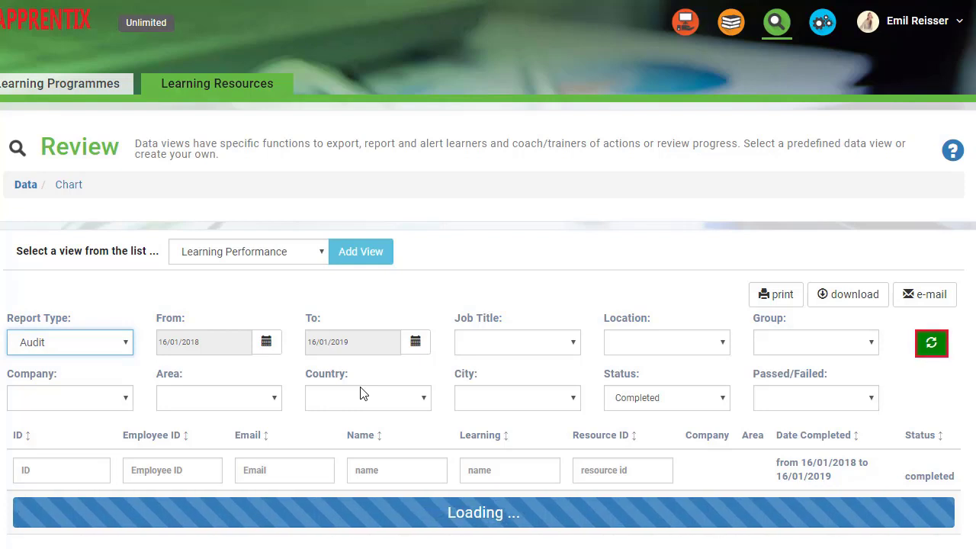
# Filter the Learning Performance audit report to the learning name "Bribery" with the status Not Attempted.
pyautogui.scroll(-1, 363, 393)
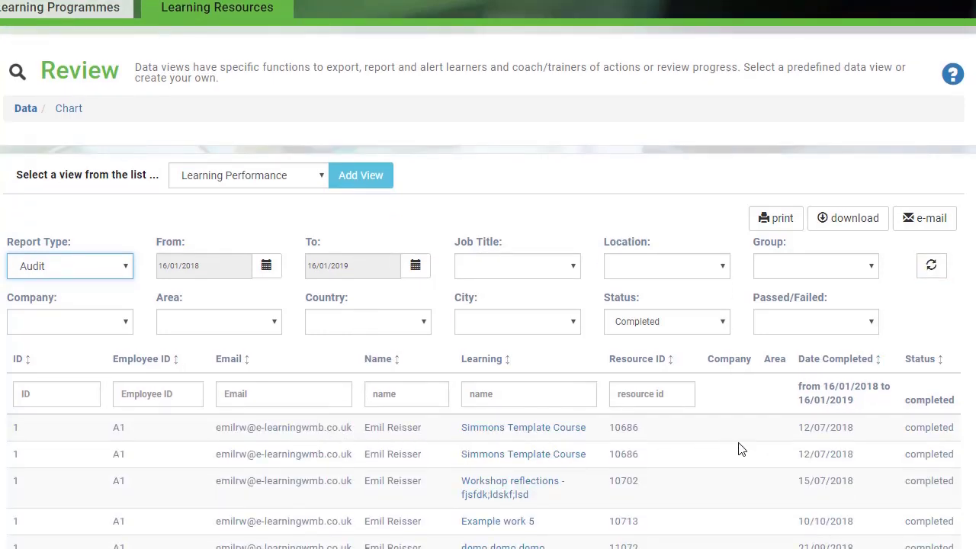
pyautogui.scroll(-2, 693, 447)
pyautogui.scroll(-1, 690, 447)
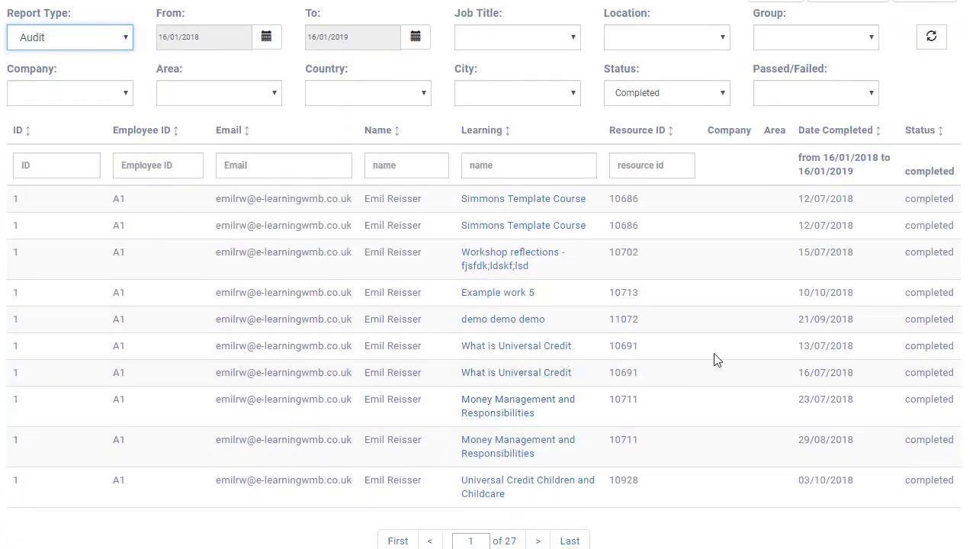
pyautogui.scroll(4, 700, 356)
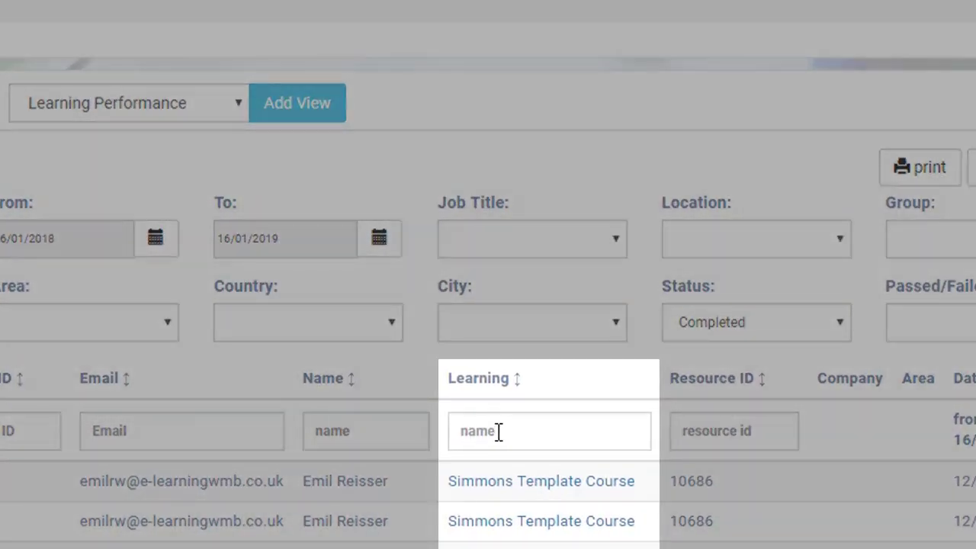
pyautogui.click(517, 432)
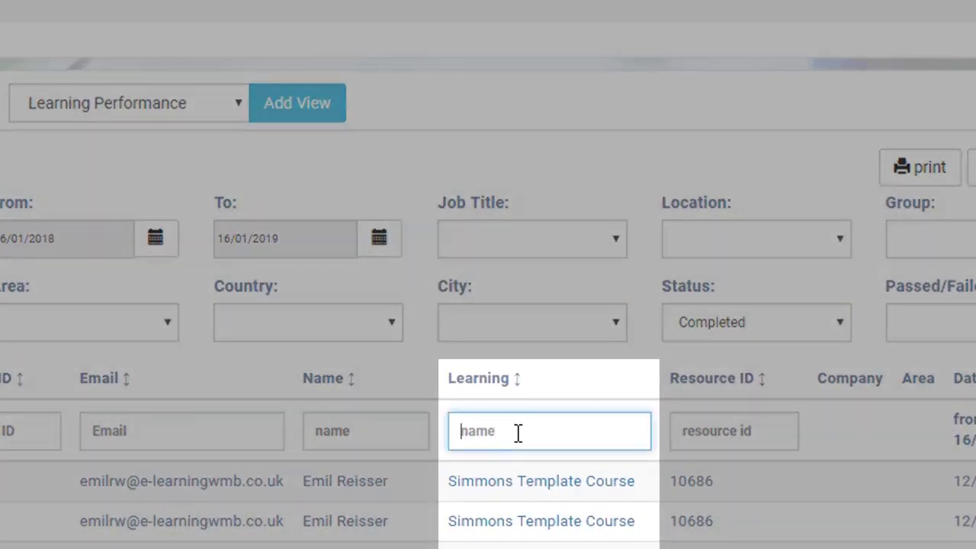
pyautogui.write('Bribery')
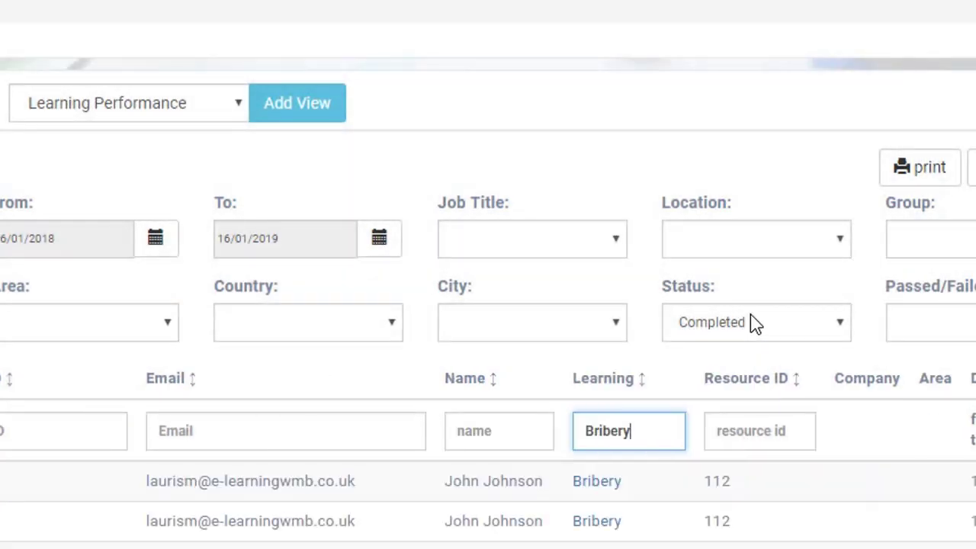
pyautogui.click(747, 326)
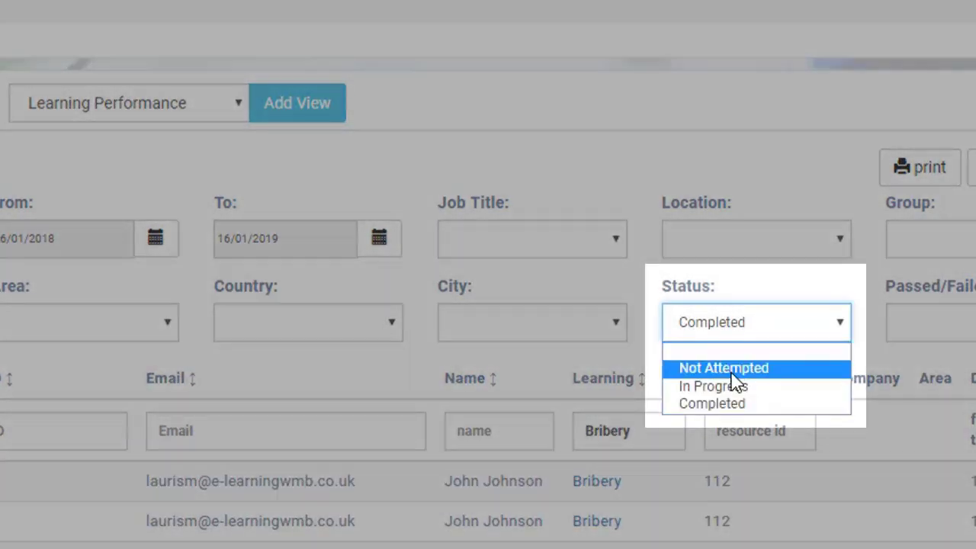
pyautogui.click(724, 369)
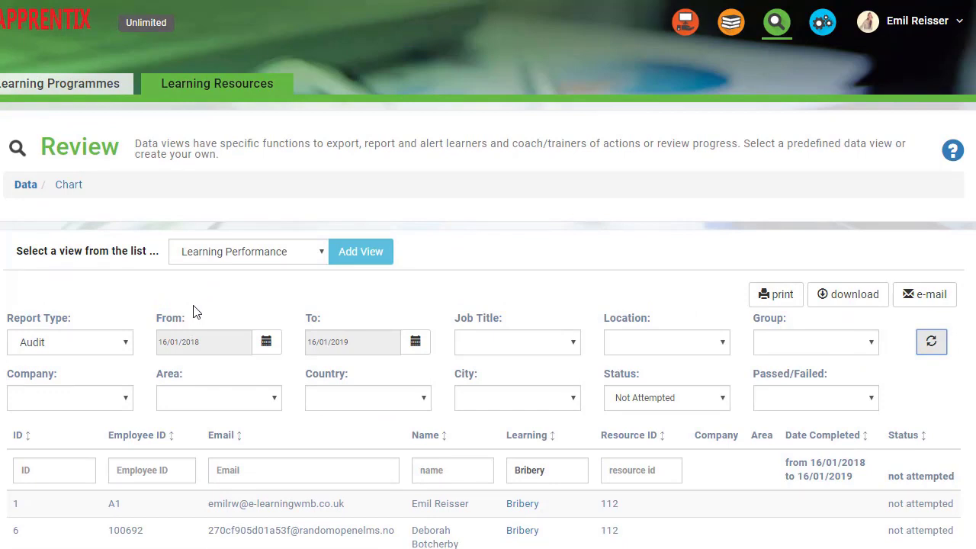
pyautogui.click(219, 259)
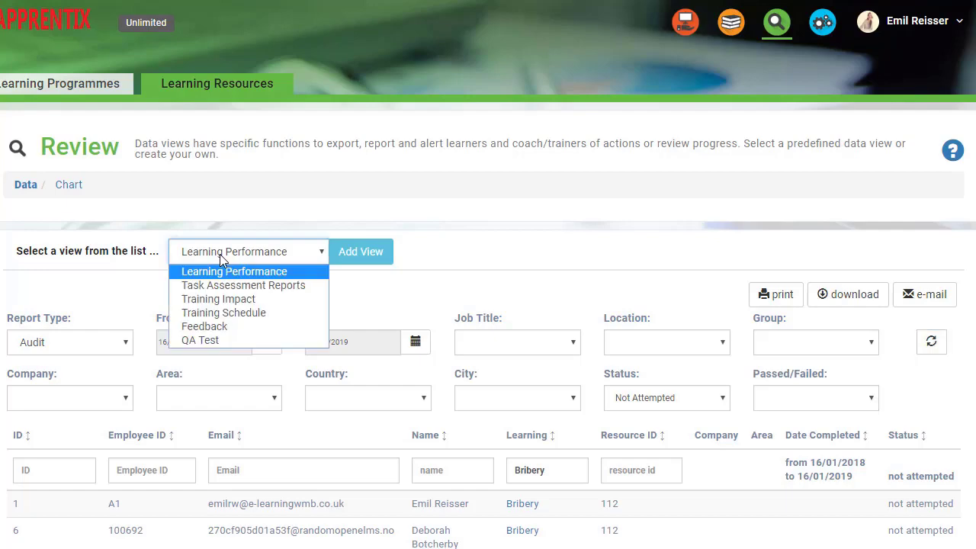
pyautogui.click(219, 259)
pyautogui.click(107, 344)
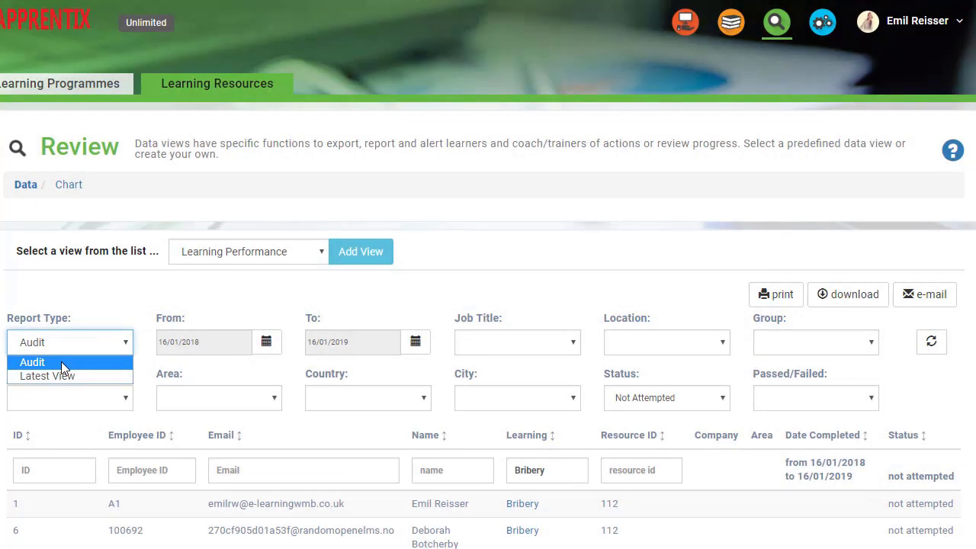
pyautogui.click(60, 362)
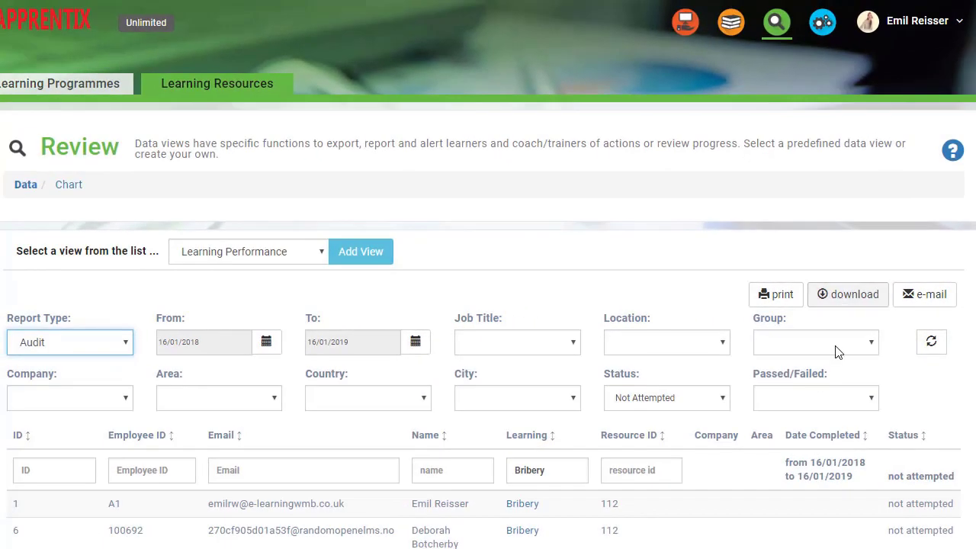
# Switch the data view to Task Assessment Reports and look through the list of outstanding tasks.
pyautogui.click(216, 259)
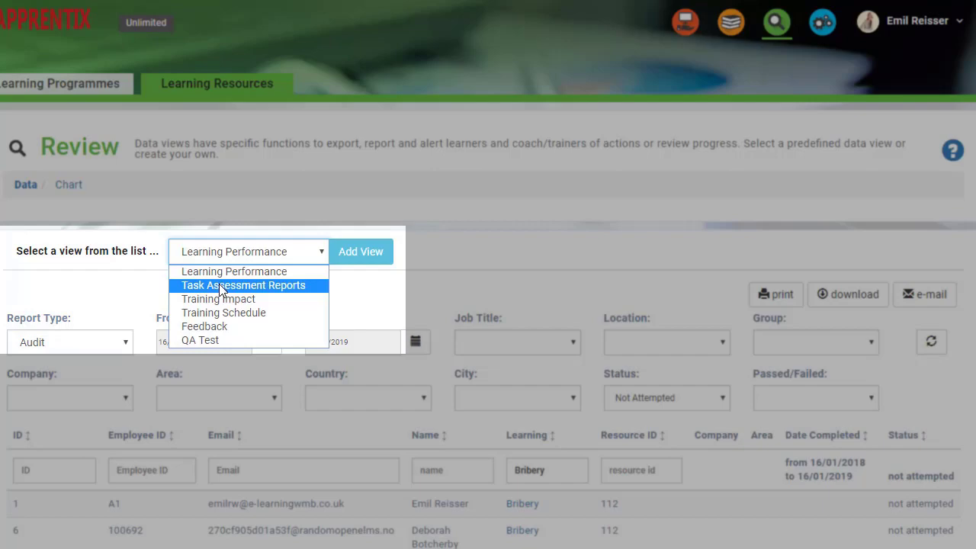
pyautogui.click(219, 285)
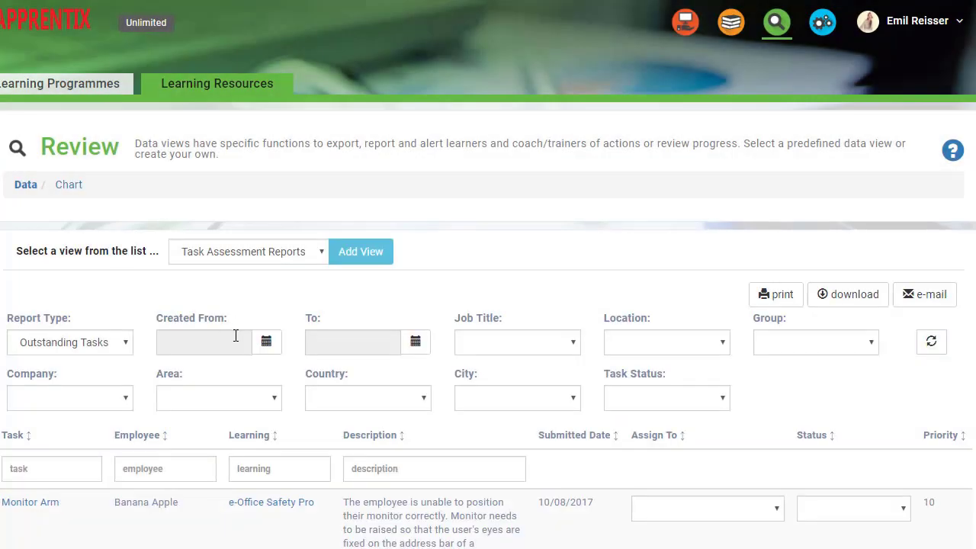
pyautogui.scroll(-5, 235, 336)
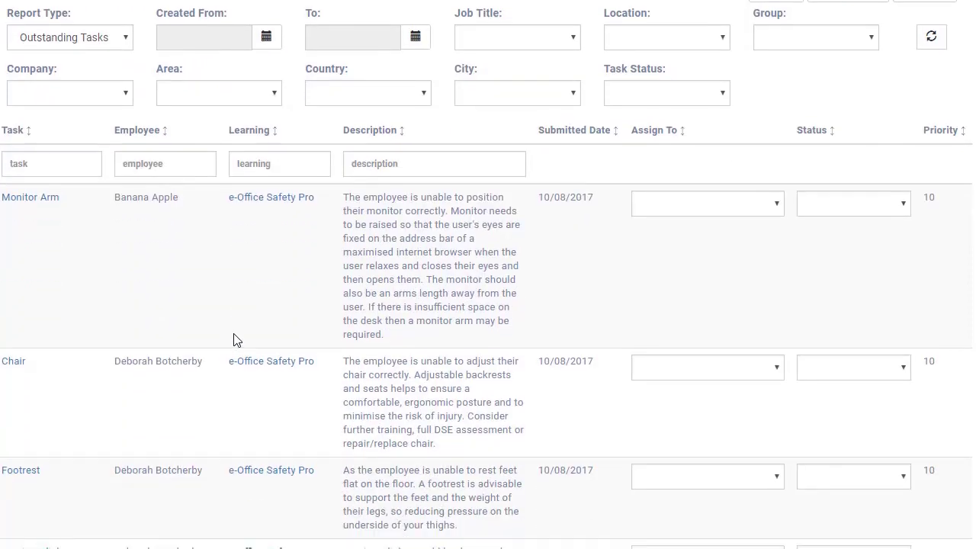
pyautogui.scroll(-1, 235, 339)
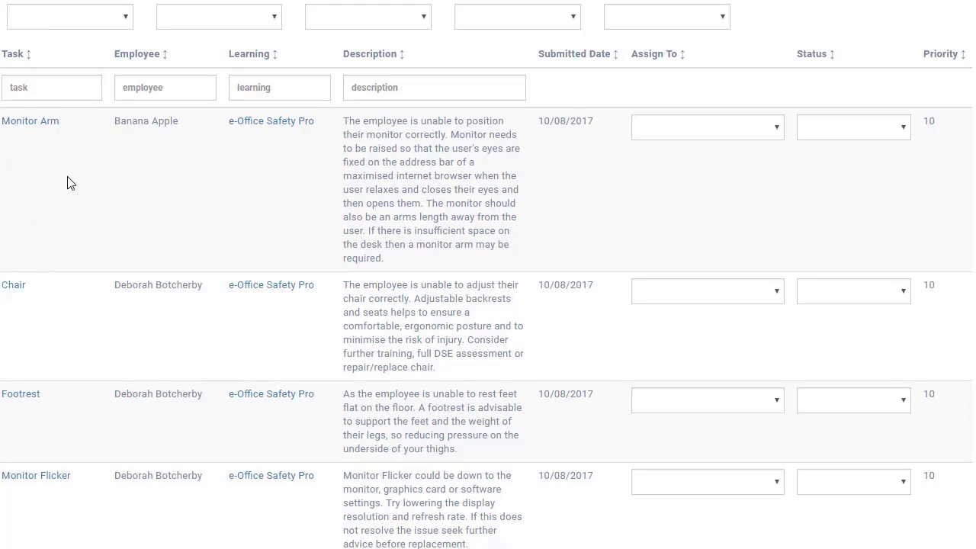
pyautogui.scroll(-1, 83, 213)
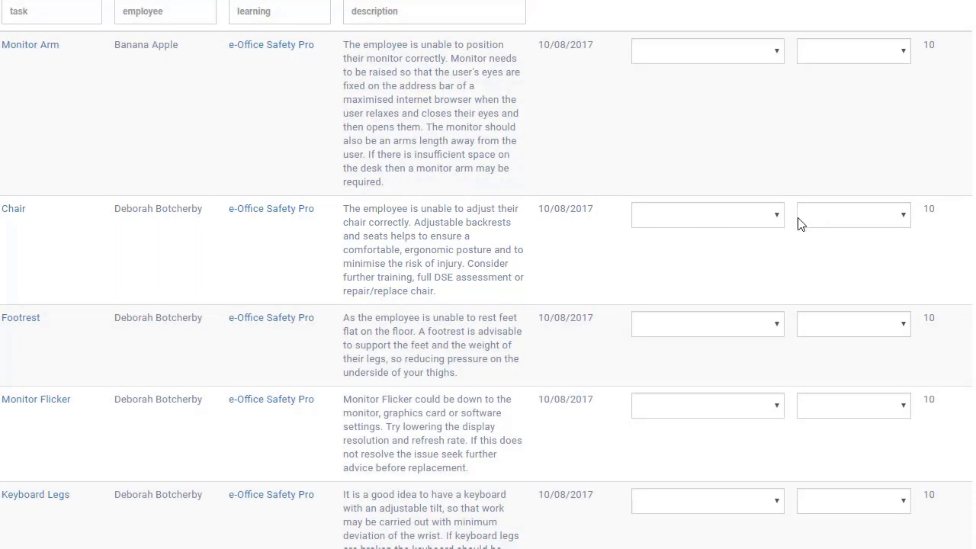
pyautogui.scroll(3, 696, 226)
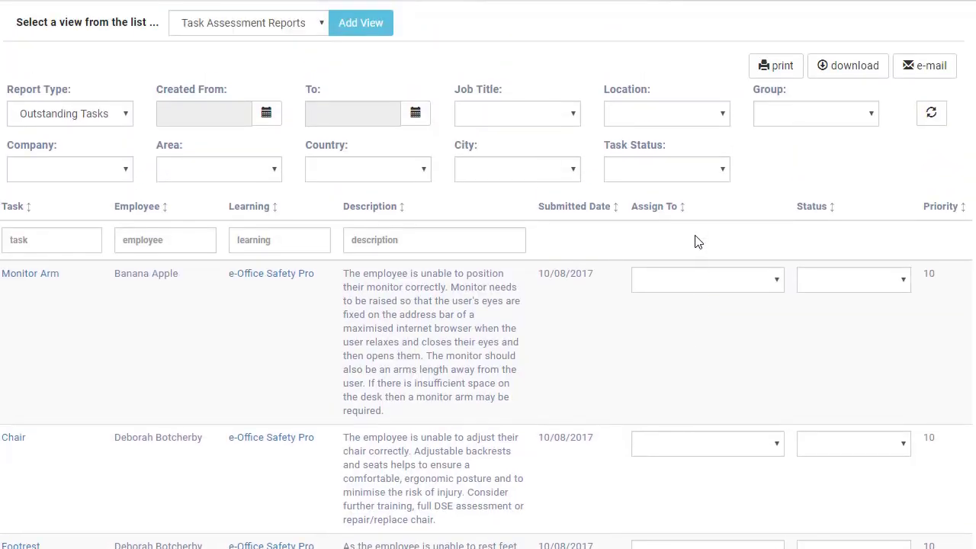
pyautogui.scroll(1, 694, 241)
pyautogui.scroll(2, 694, 244)
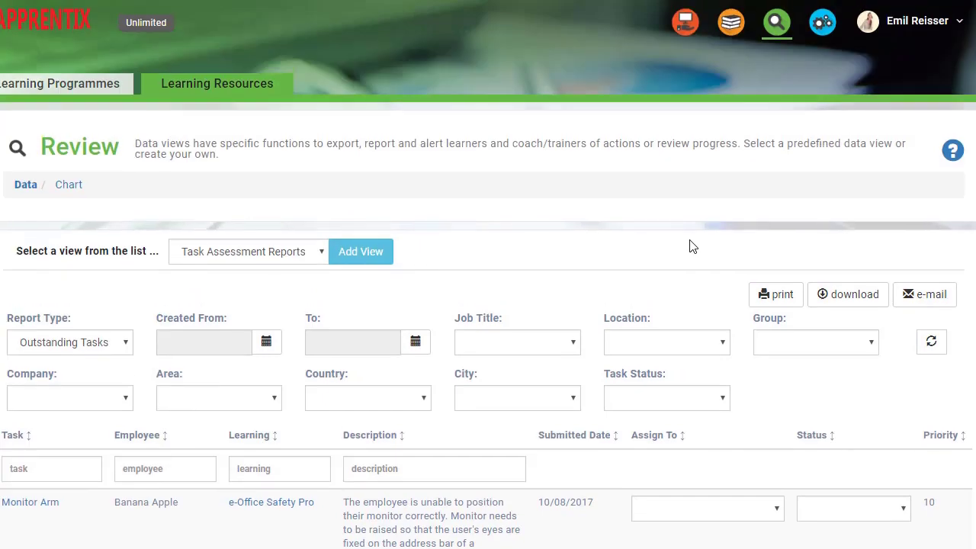
# Set the Monitor Arm task's status to Deferred and check the choices for who it is assigned to.
pyautogui.scroll(-1, 692, 246)
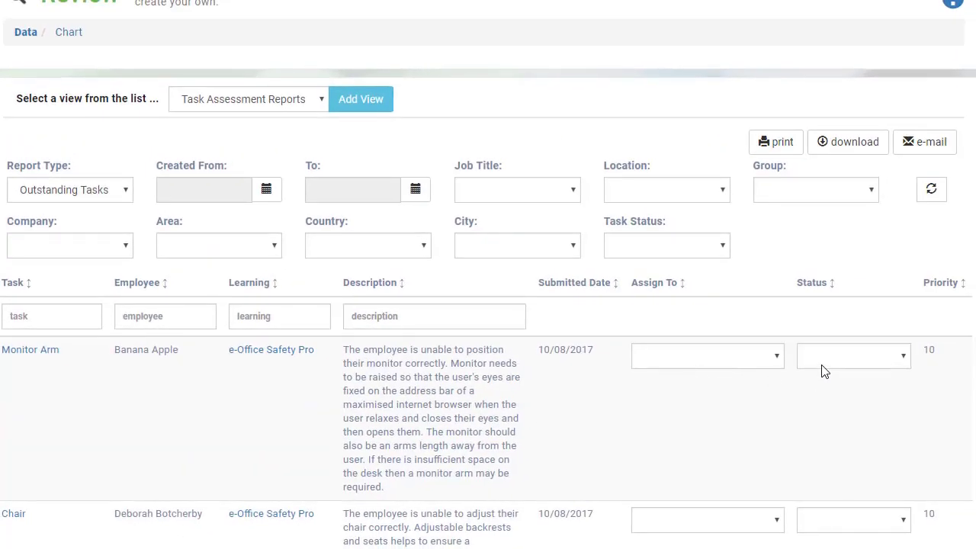
pyautogui.click(827, 360)
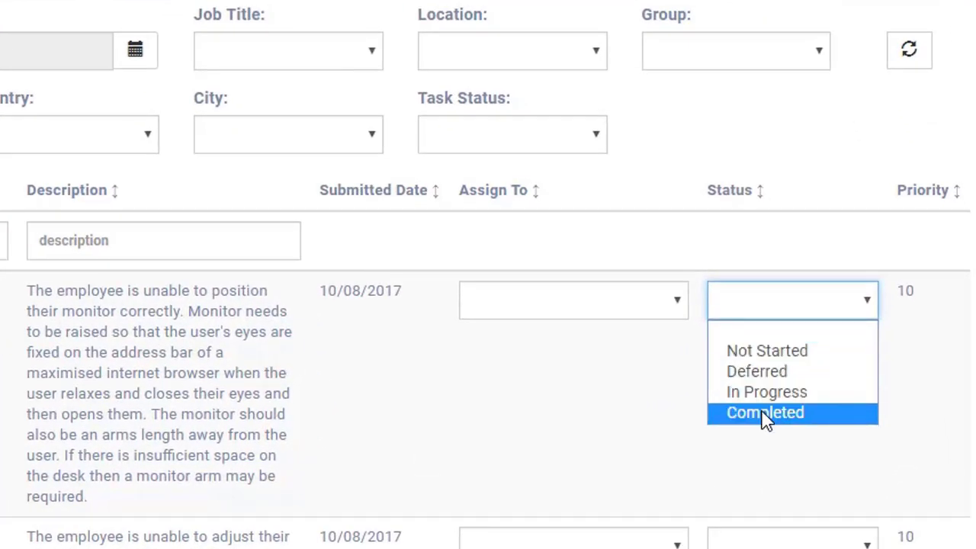
pyautogui.click(756, 371)
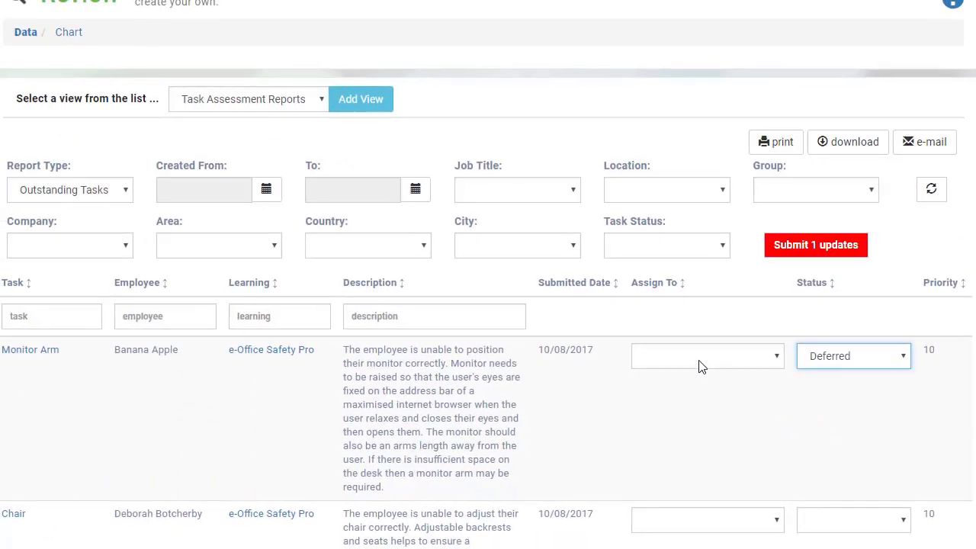
pyautogui.click(697, 356)
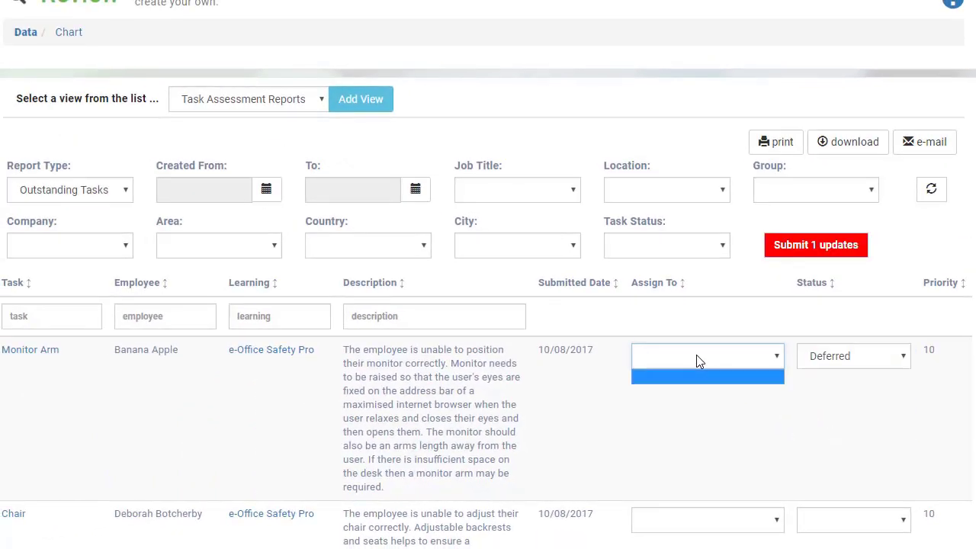
pyautogui.click(697, 372)
# Set the Monitor Arm task's status to Completed and submit the update.
pyautogui.click(818, 360)
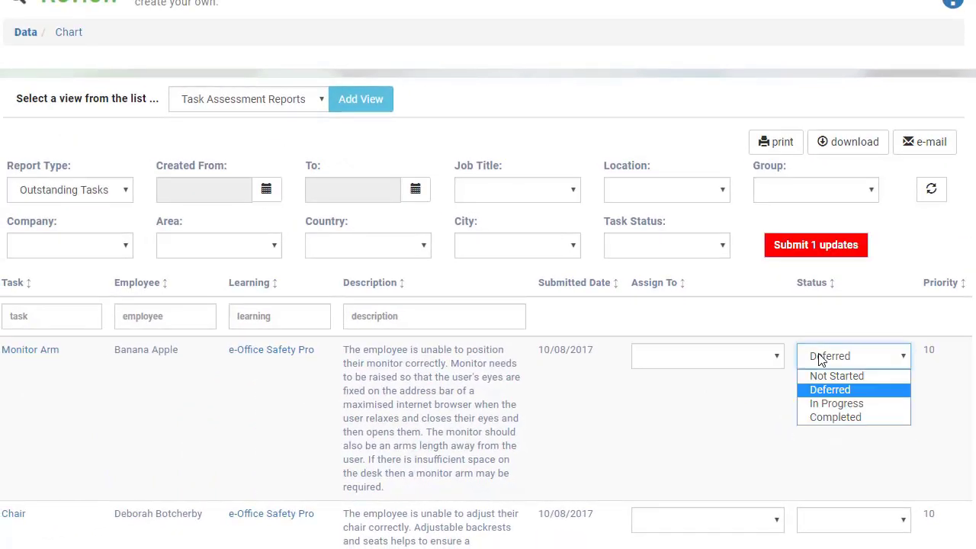
pyautogui.click(833, 418)
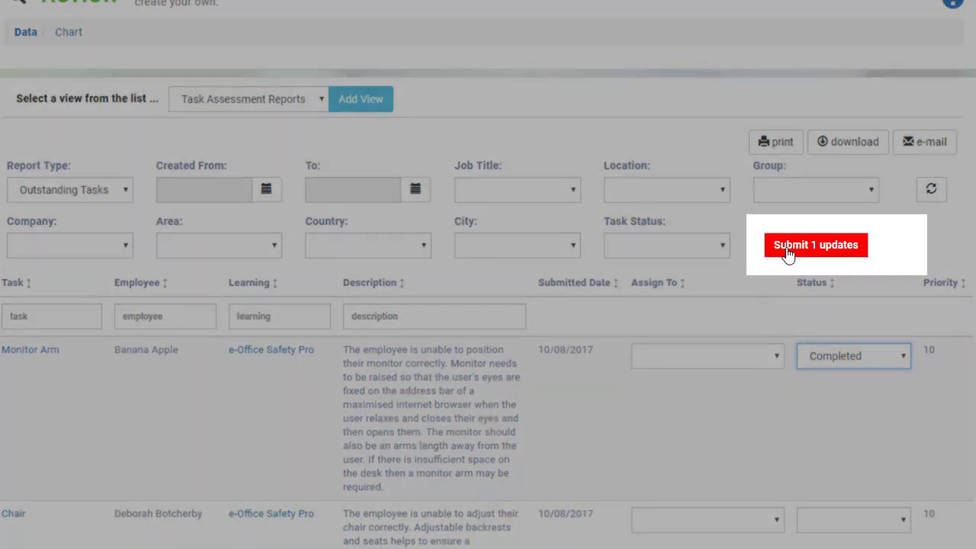
pyautogui.click(785, 253)
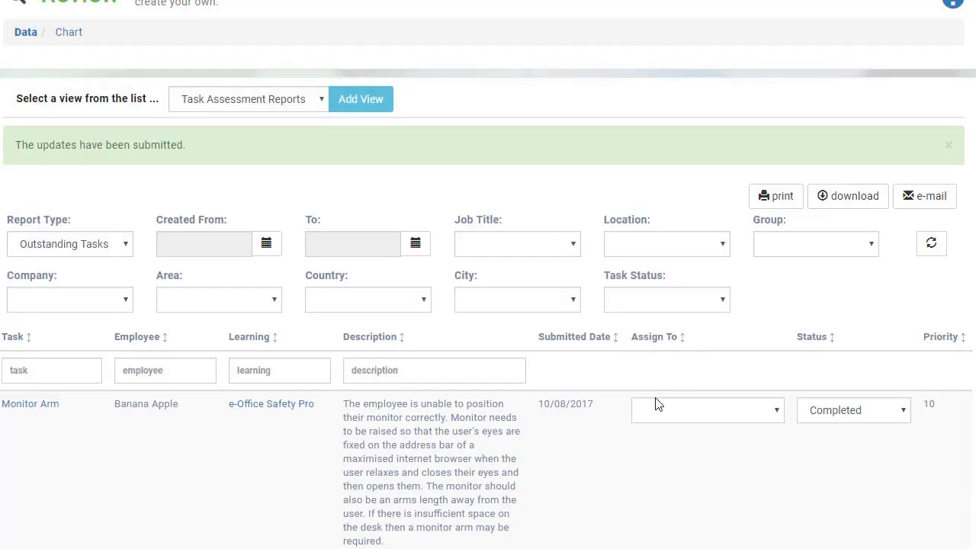
# Change the report type of the task assessment reports from outstanding tasks to Latest View.
pyautogui.scroll(-2, 684, 395)
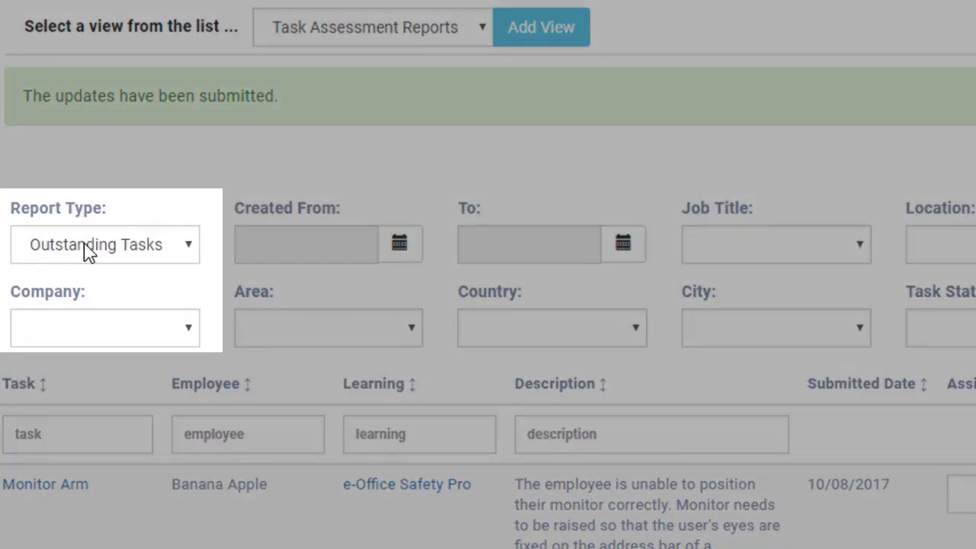
pyautogui.click(87, 252)
pyautogui.click(86, 294)
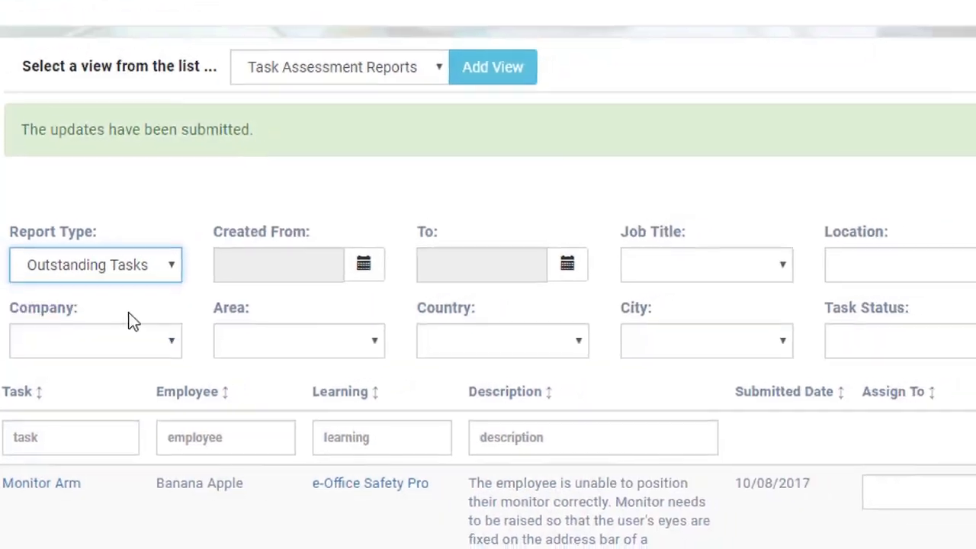
pyautogui.scroll(-2, 651, 374)
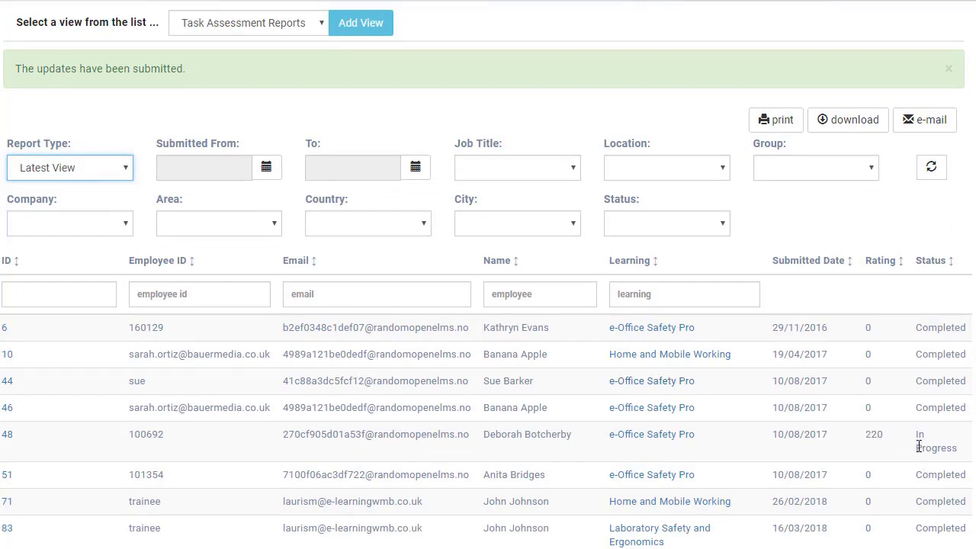
pyautogui.scroll(-1, 904, 442)
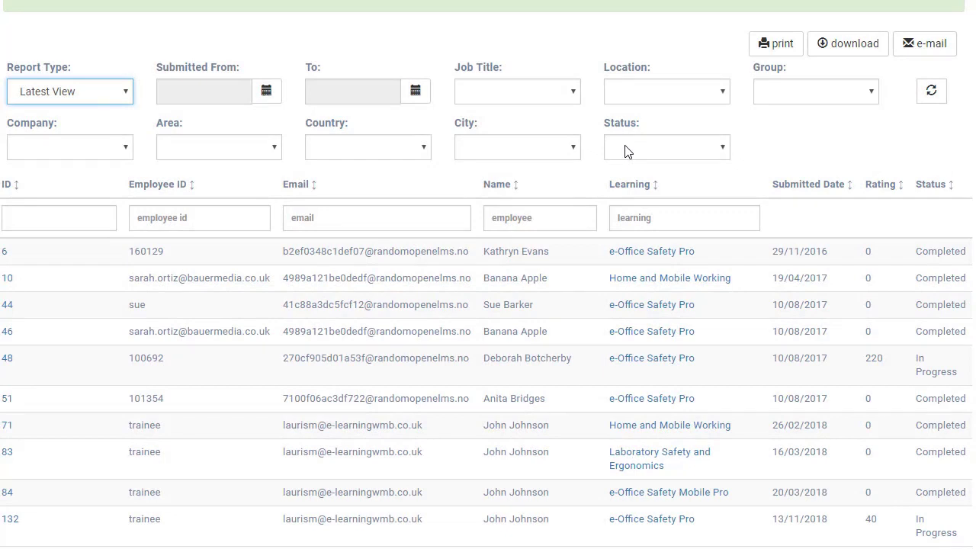
# Filter the latest task assessments by the status In Progress and refresh the report.
pyautogui.click(624, 151)
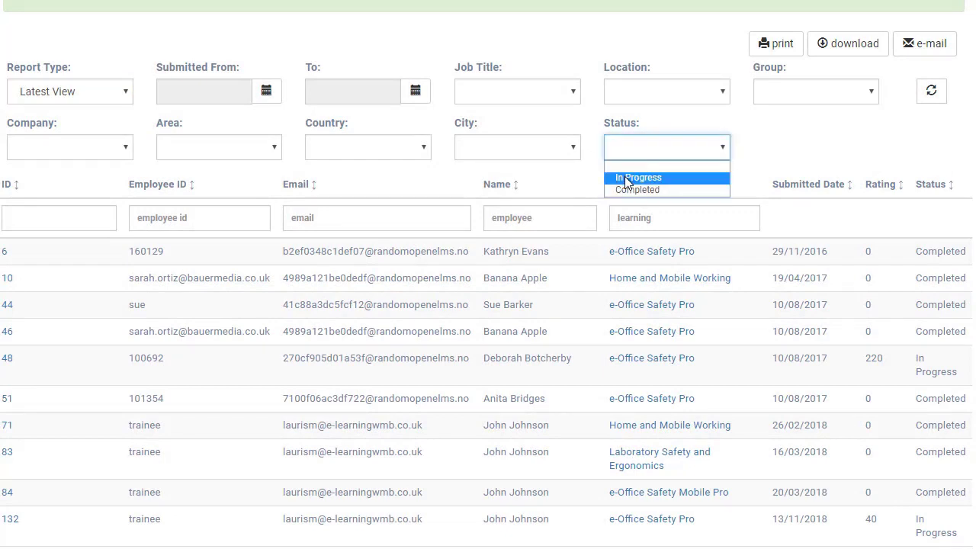
pyautogui.click(620, 177)
pyautogui.click(931, 92)
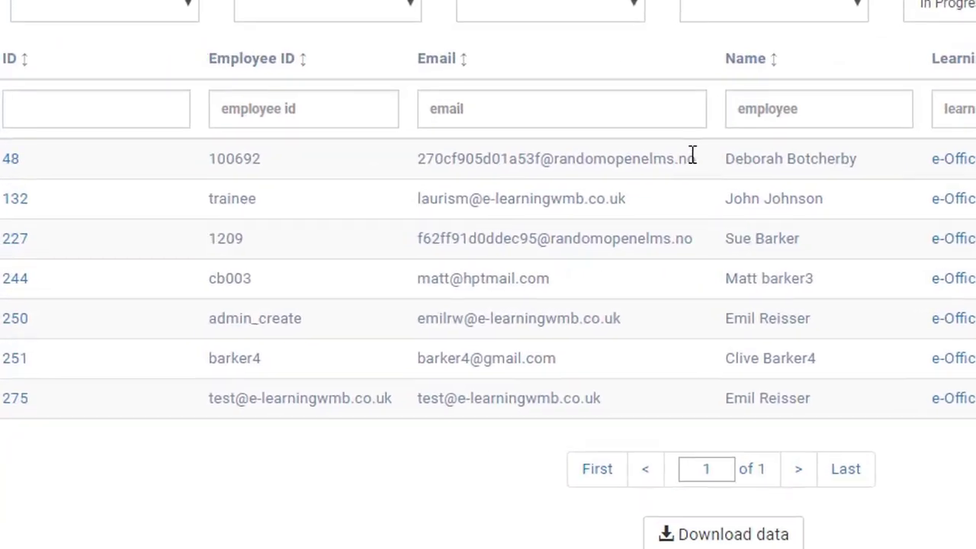
# Change the report type of the In Progress task assessments to Audit.
pyautogui.scroll(3, 228, 237)
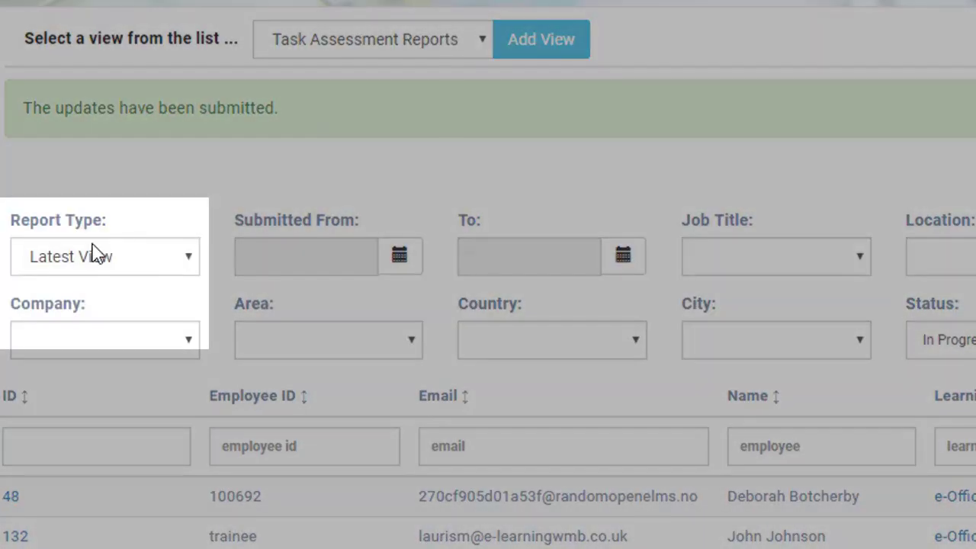
pyautogui.click(93, 254)
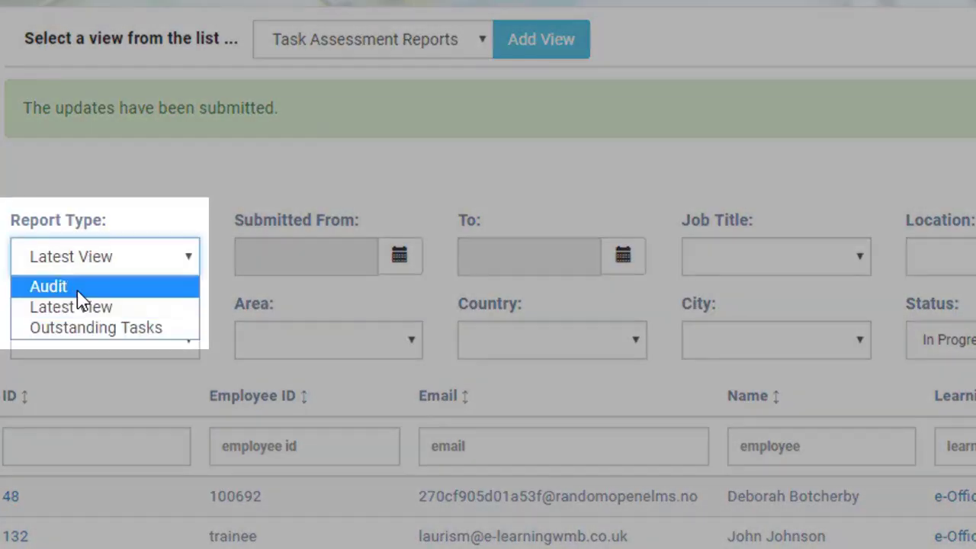
pyautogui.click(80, 286)
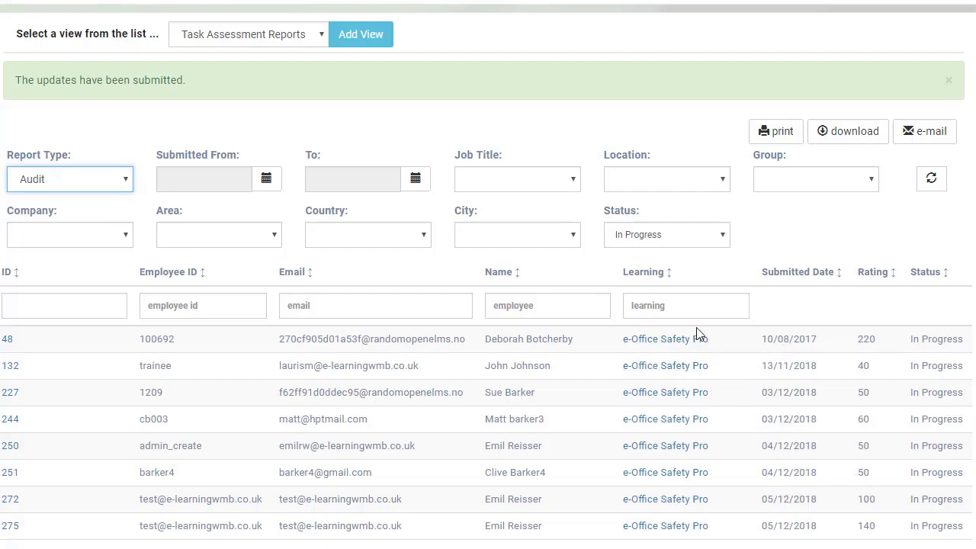
# Switch the data view from Task Assessment Reports to Training Impact.
pyautogui.scroll(2, 696, 333)
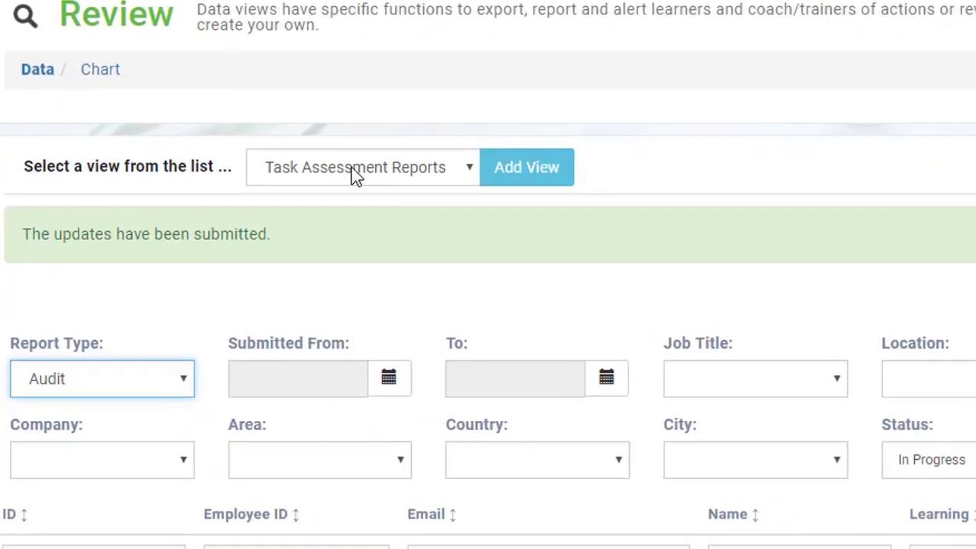
pyautogui.click(233, 195)
pyautogui.click(341, 238)
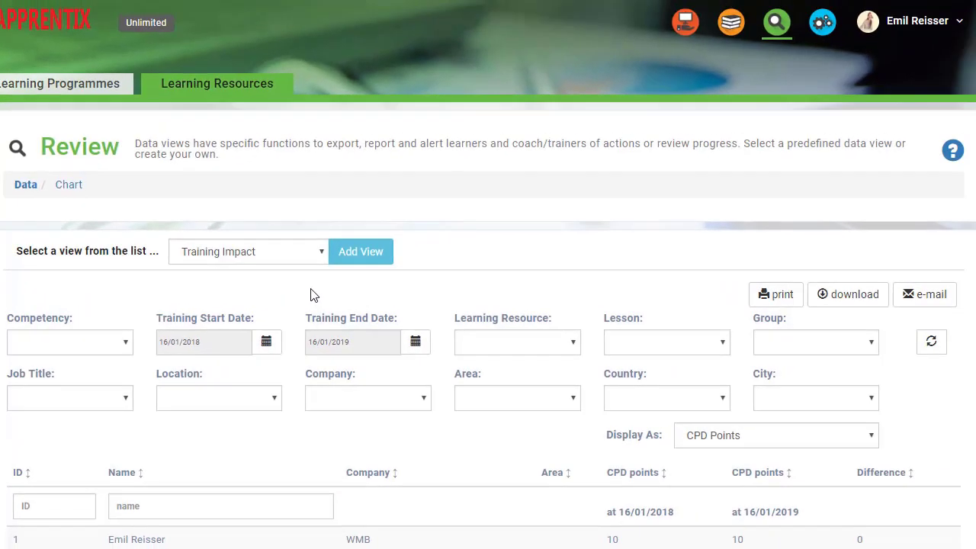
# Check the calendars for the training start date and training end date in the training impact report.
pyautogui.scroll(-2, 362, 284)
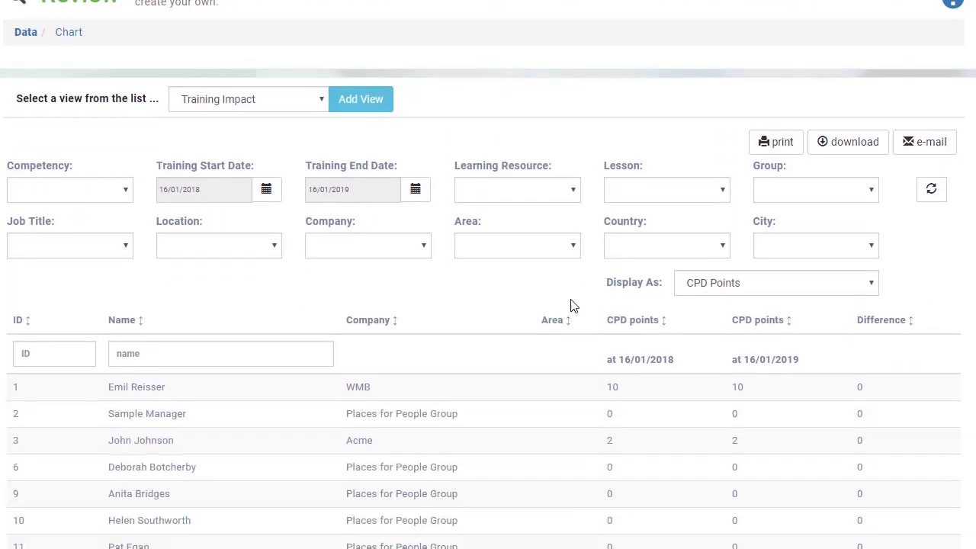
pyautogui.click(267, 193)
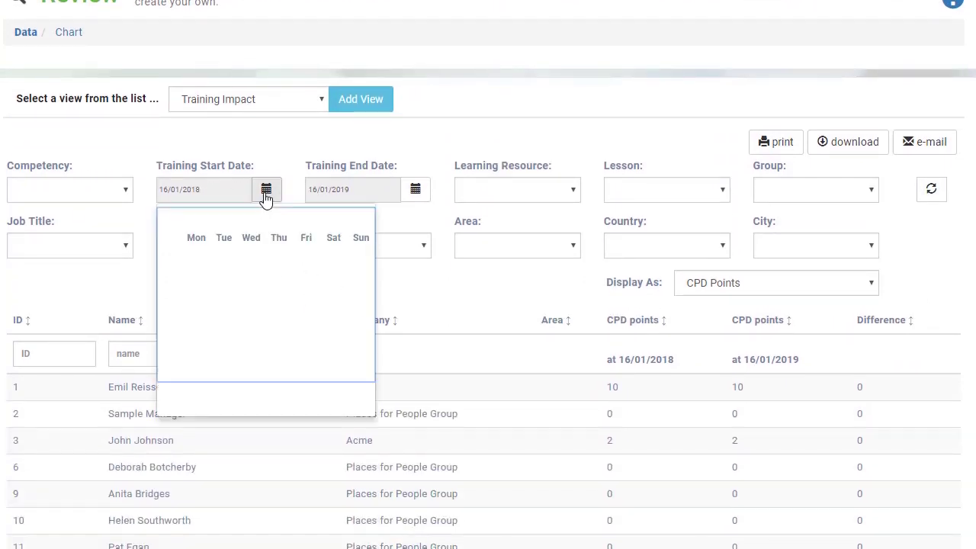
pyautogui.click(266, 192)
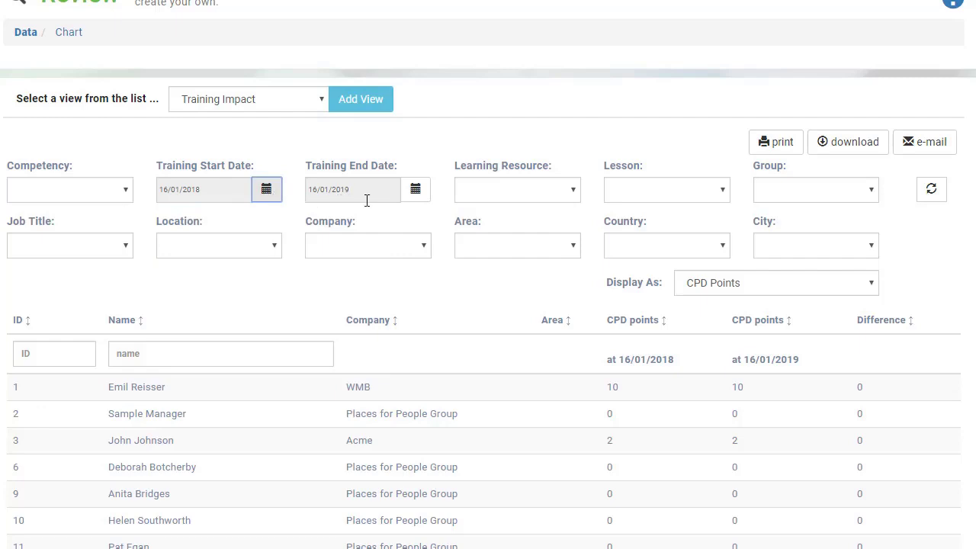
pyautogui.click(412, 204)
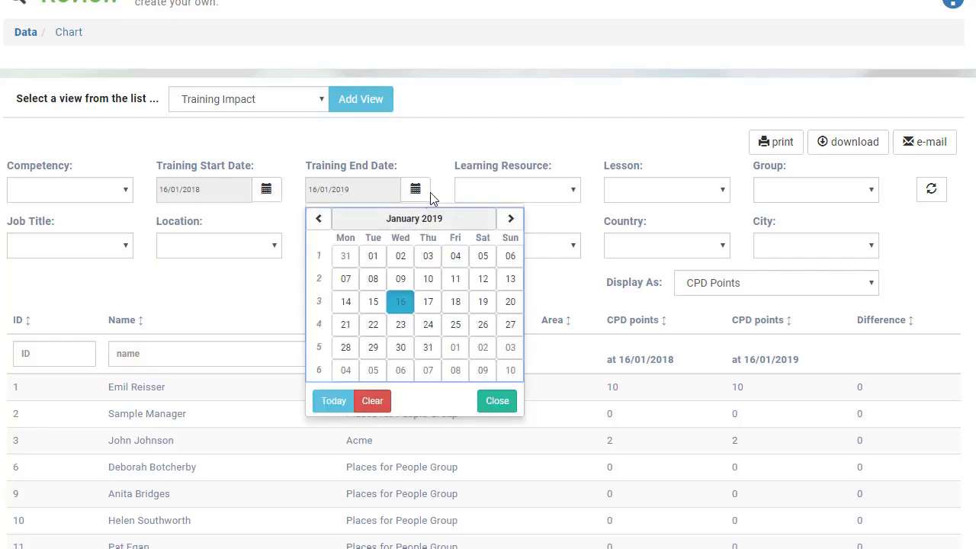
pyautogui.click(419, 196)
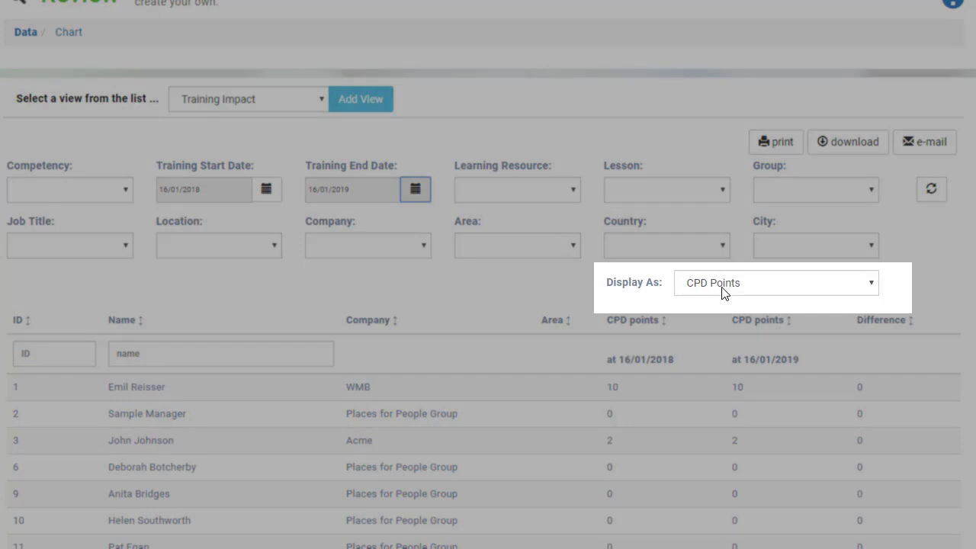
# Display the training impact report as Competency Passes instead of CPD points.
pyautogui.click(721, 288)
pyautogui.click(718, 303)
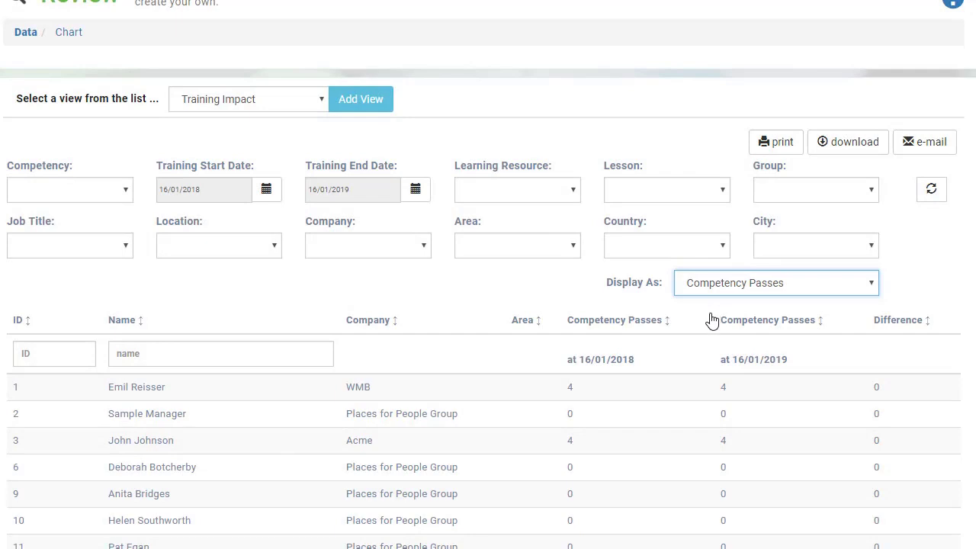
# Switch the data view to Training Schedule and select the option for training due now and within 90 days.
pyautogui.scroll(2, 458, 324)
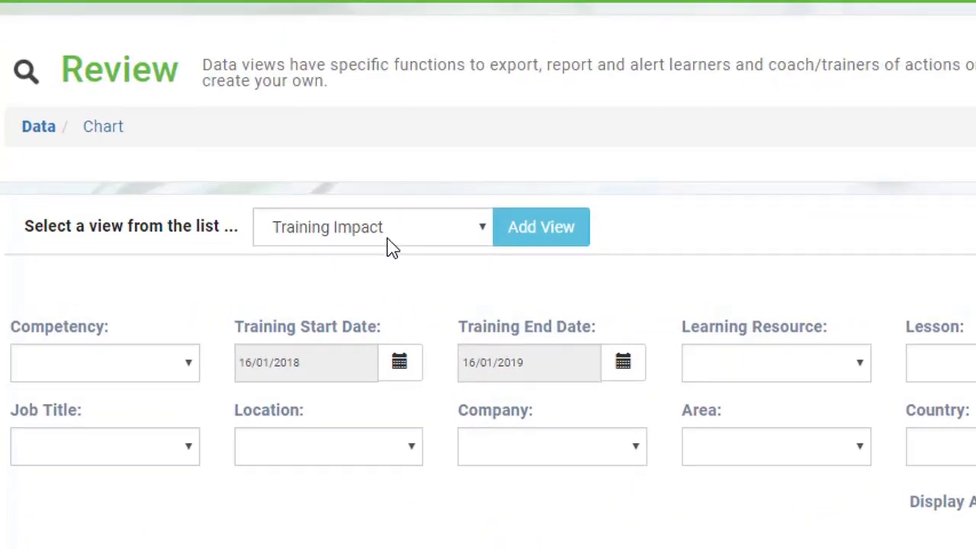
pyautogui.click(257, 258)
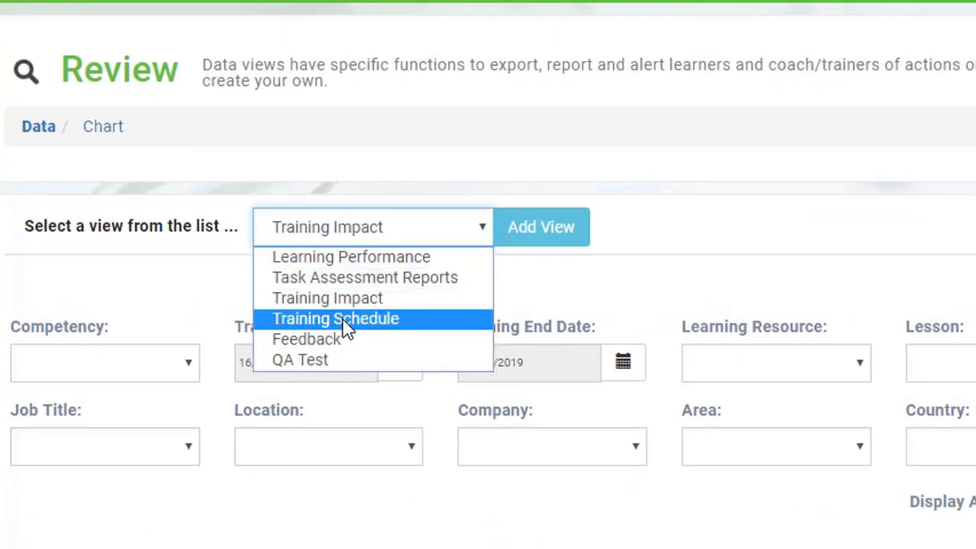
pyautogui.click(345, 320)
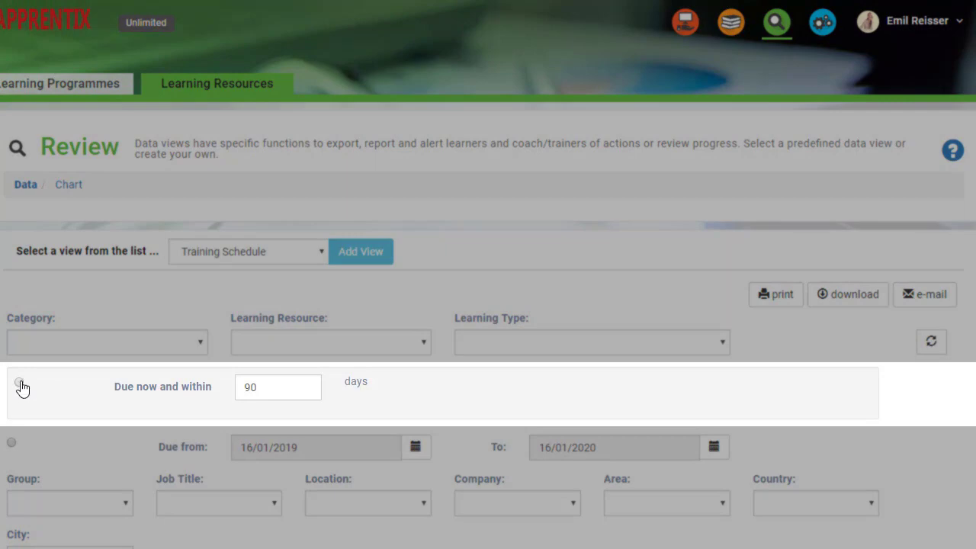
pyautogui.click(20, 385)
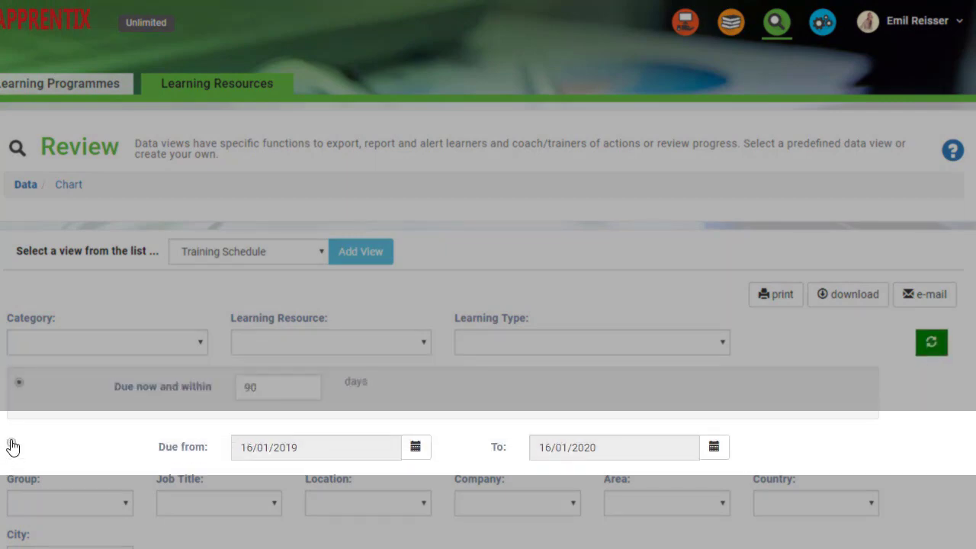
pyautogui.scroll(-3, 122, 425)
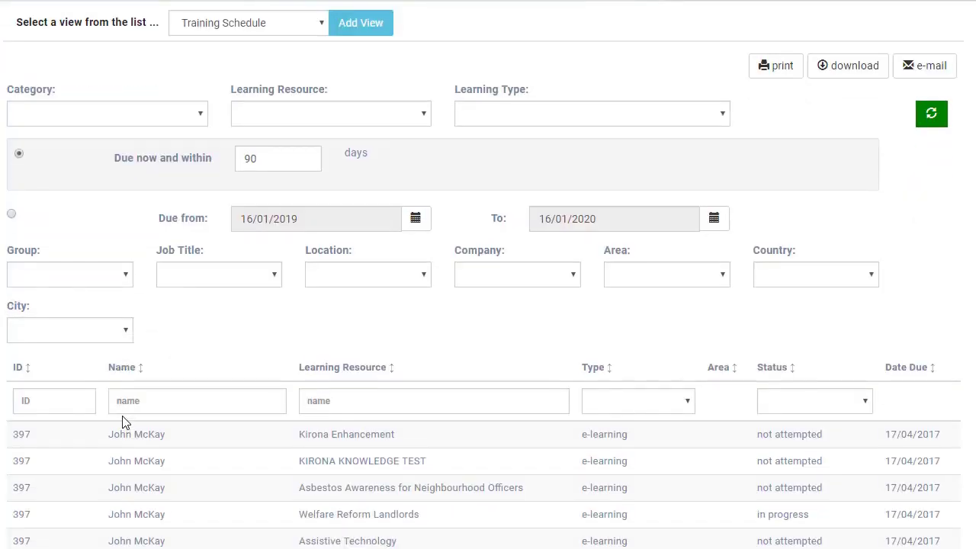
pyautogui.scroll(2, 123, 411)
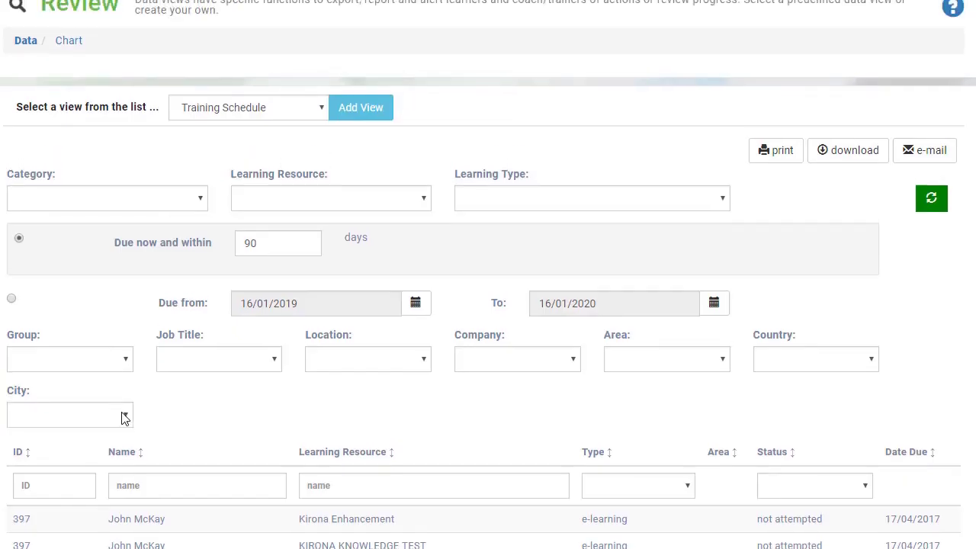
# Switch the data view to Feedback and look through the learners' submitted course feedback.
pyautogui.scroll(1, 123, 419)
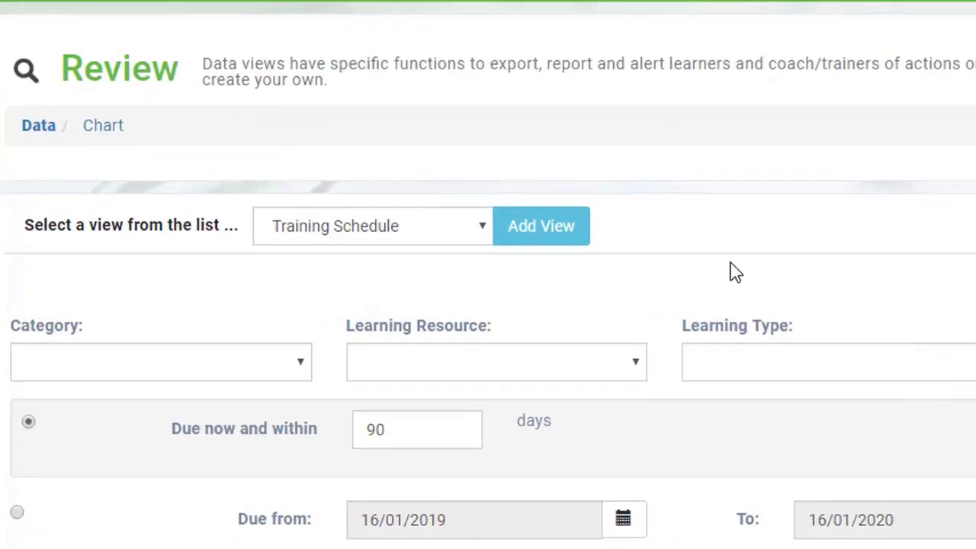
pyautogui.click(373, 235)
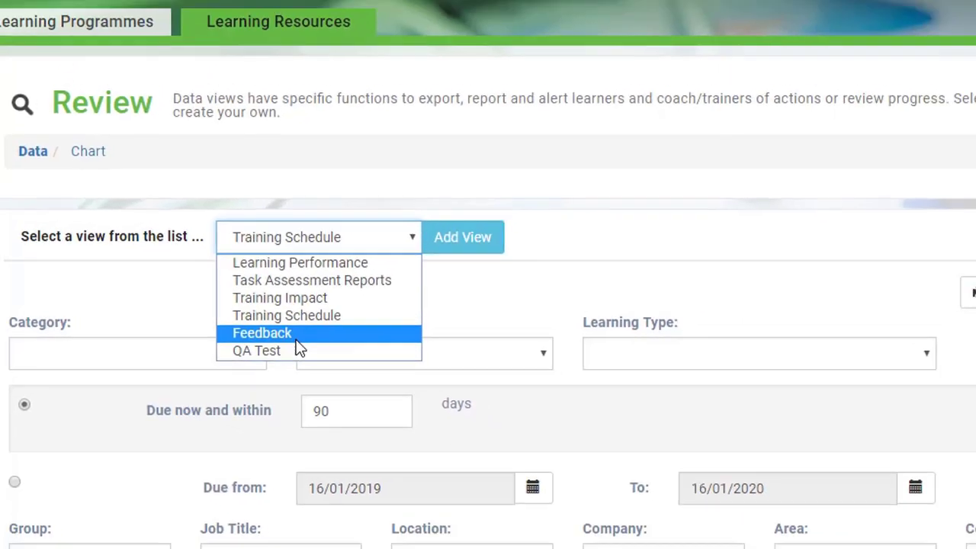
pyautogui.click(351, 338)
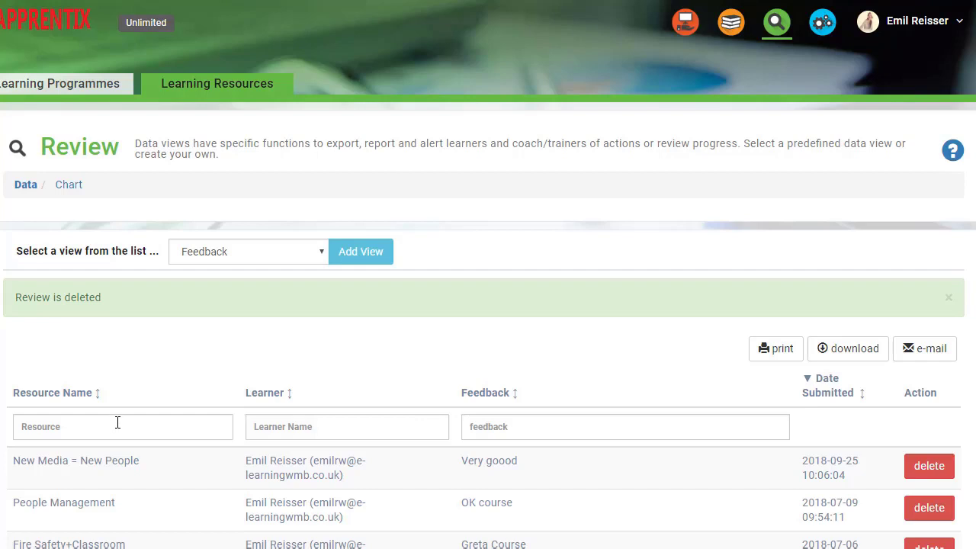
pyautogui.scroll(-2, 118, 422)
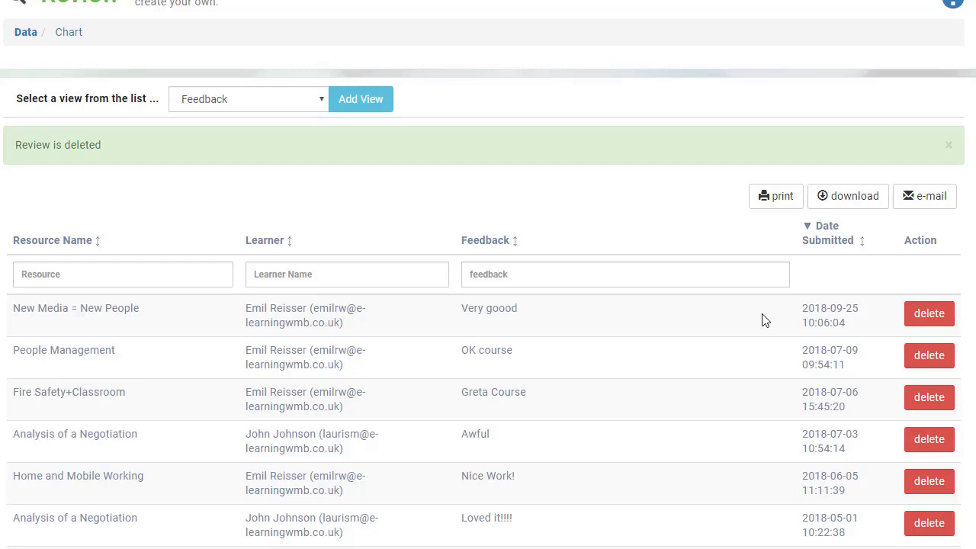
pyautogui.scroll(-1, 764, 320)
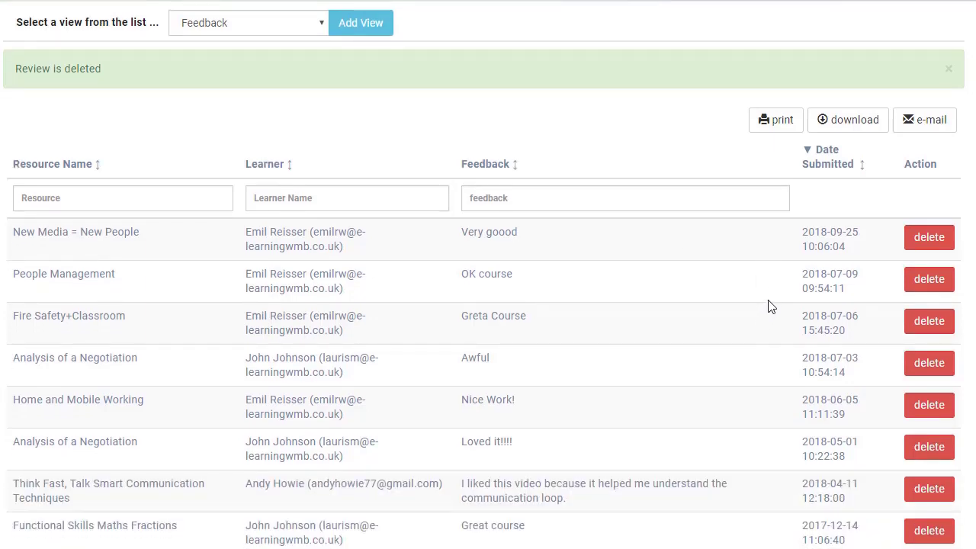
# Start a new custom data view and name the review Test View.
pyautogui.scroll(3, 769, 310)
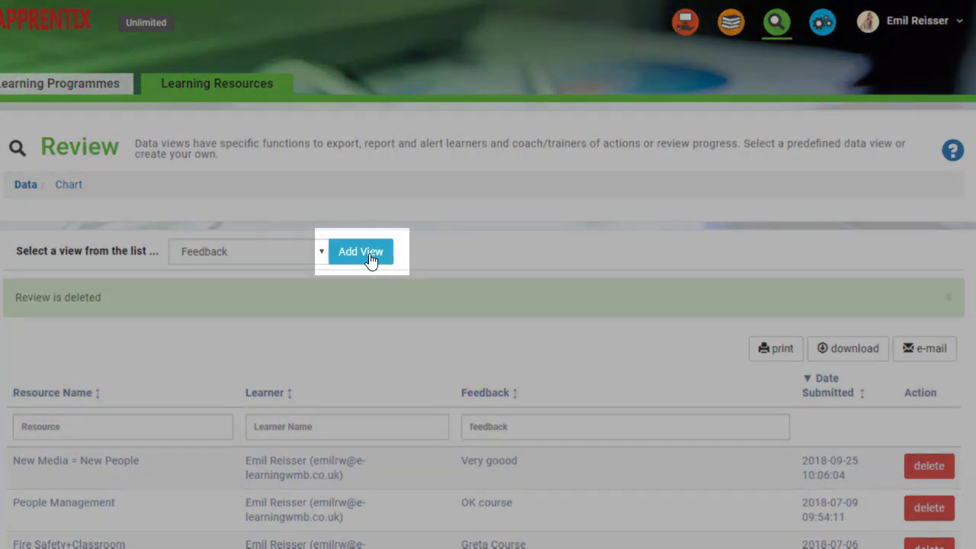
pyautogui.click(371, 260)
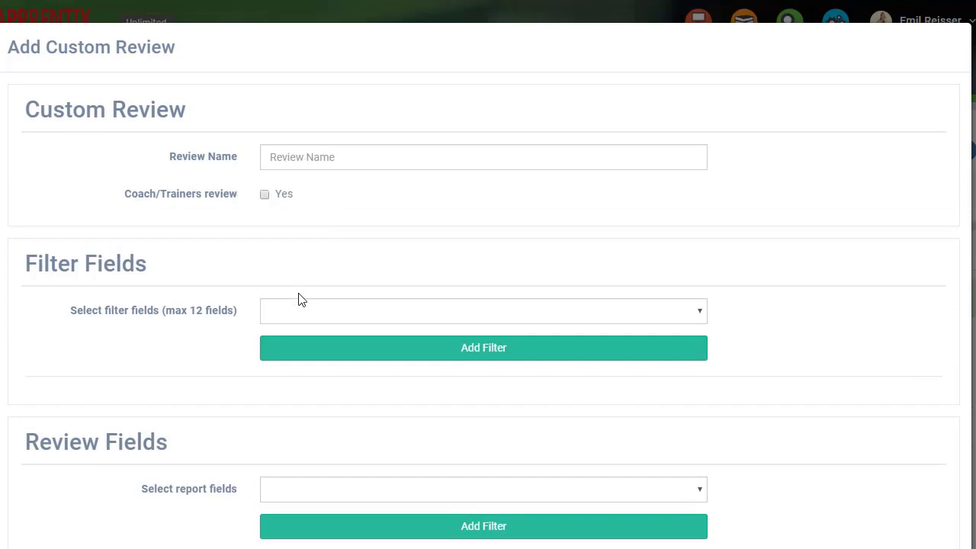
pyautogui.click(365, 168)
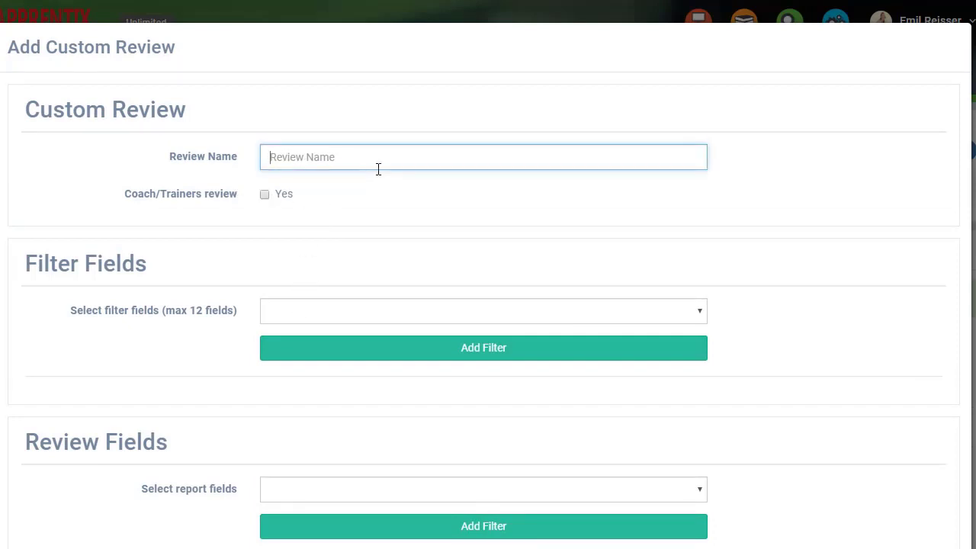
pyautogui.write('Test View')
# Add Location and Ethnicity as filter fields of the custom review.
pyautogui.click(374, 314)
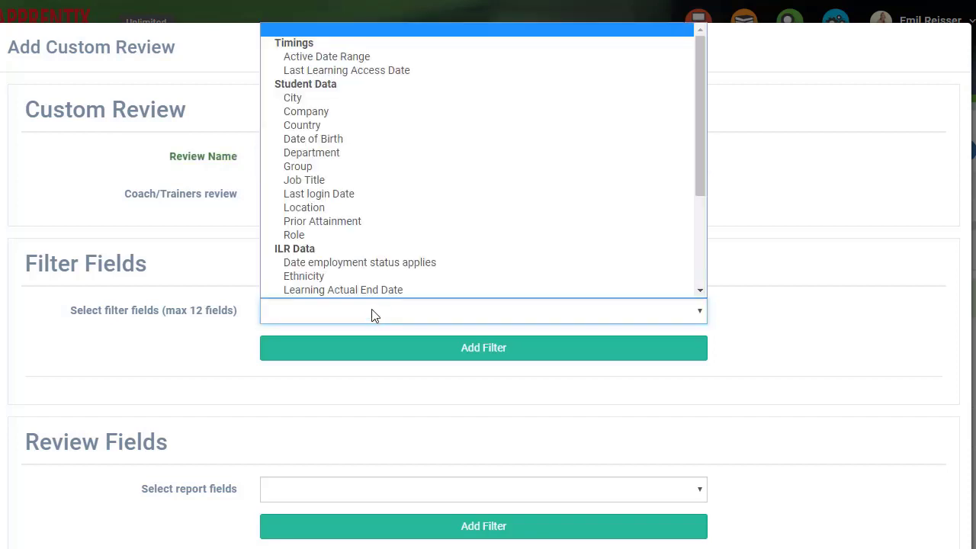
pyautogui.click(322, 214)
pyautogui.click(460, 351)
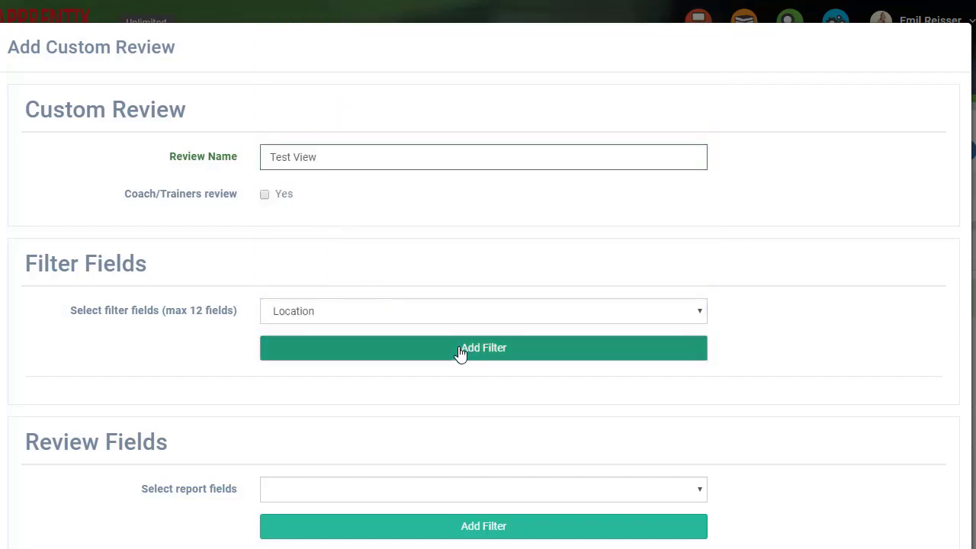
pyautogui.click(336, 314)
pyautogui.scroll(-3, 350, 244)
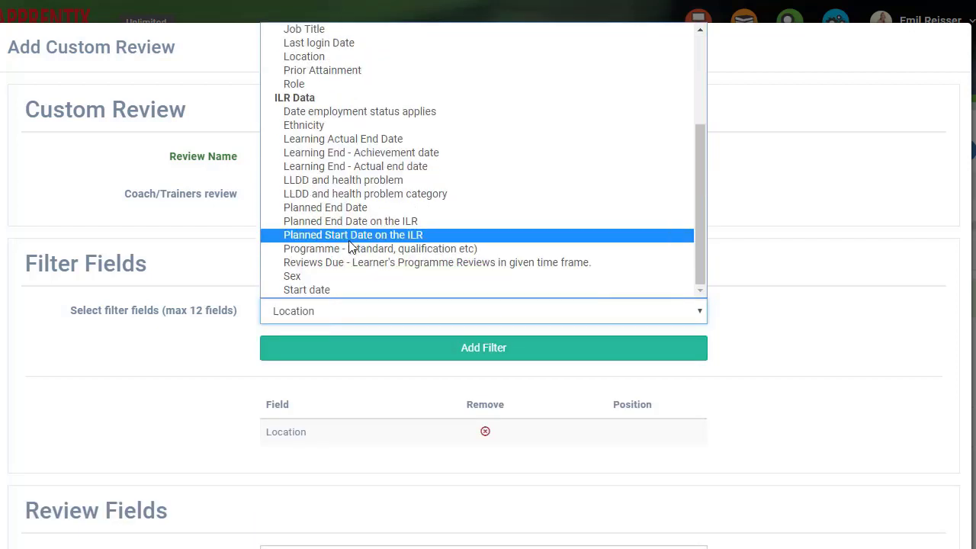
pyautogui.click(323, 125)
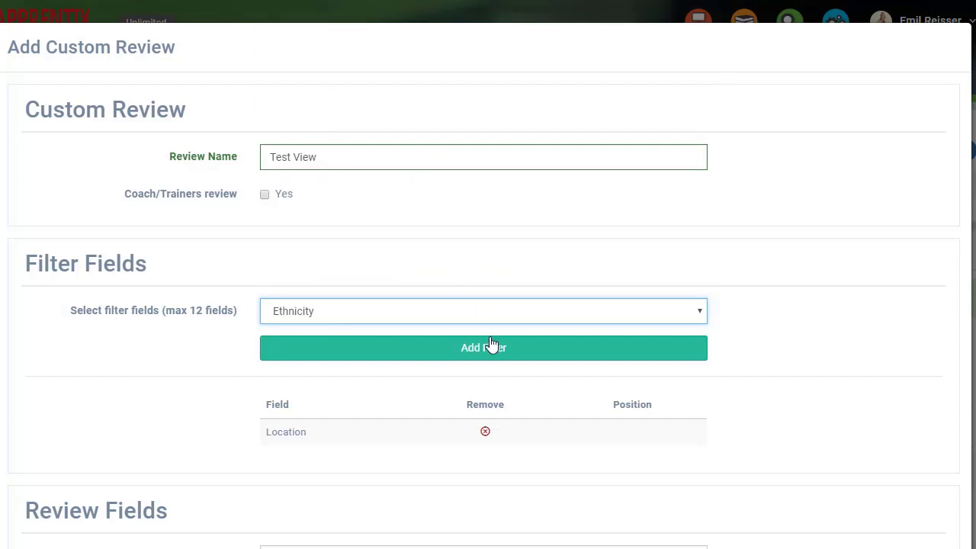
pyautogui.click(495, 349)
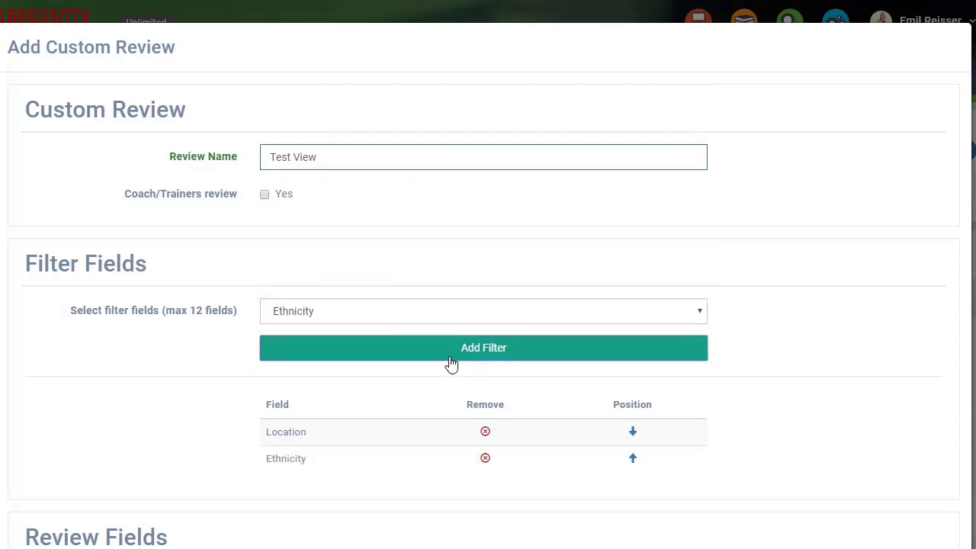
# Add Company, Job Title and Quiz Score as report fields and save the custom review.
pyautogui.scroll(-2, 427, 372)
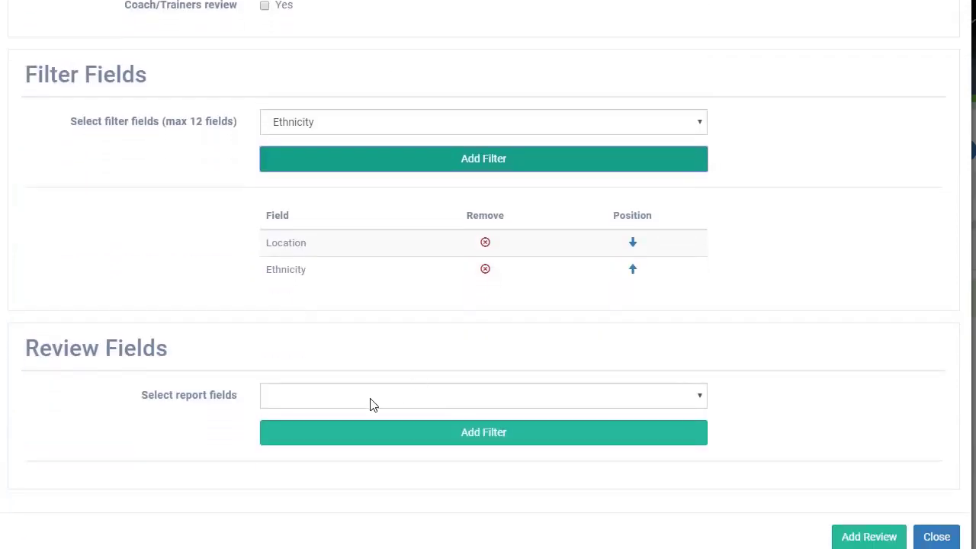
pyautogui.click(370, 404)
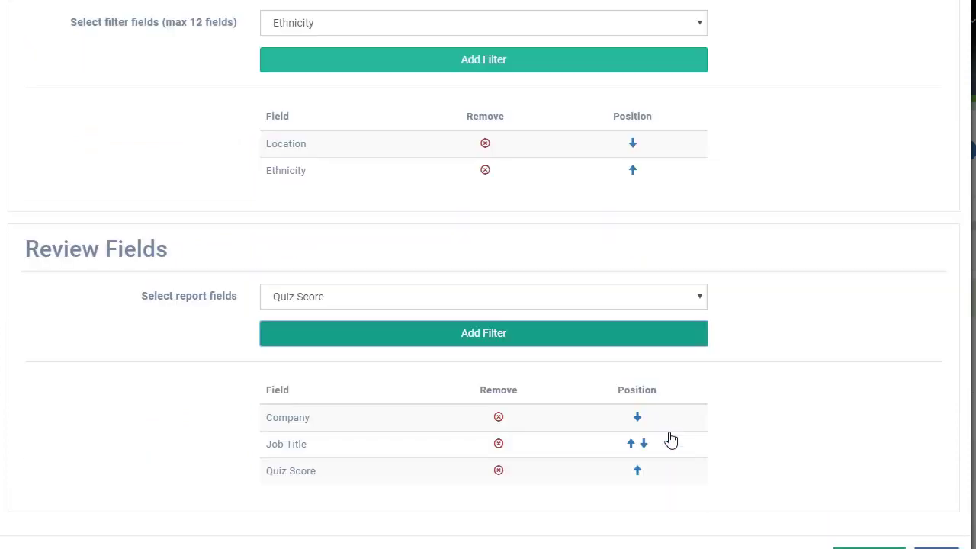
pyautogui.scroll(-1, 671, 439)
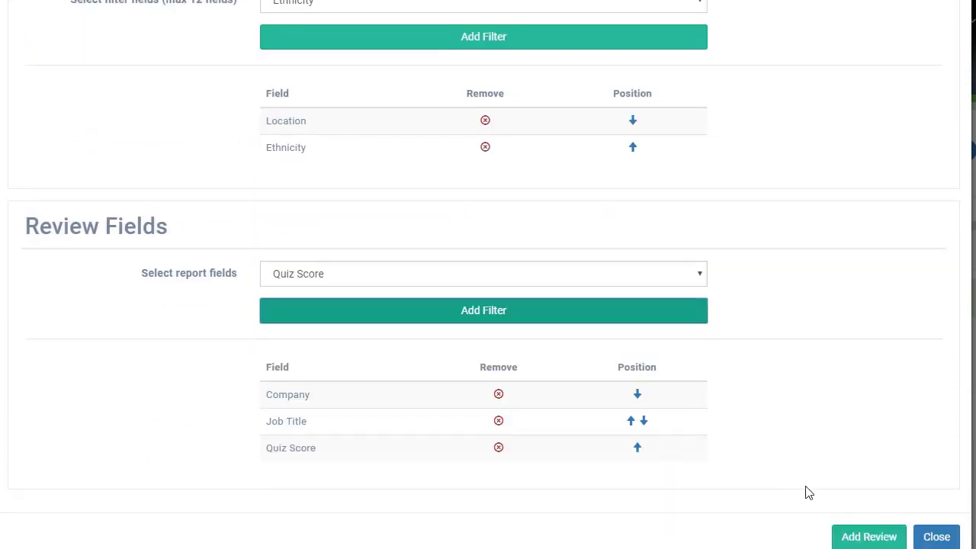
pyautogui.click(854, 538)
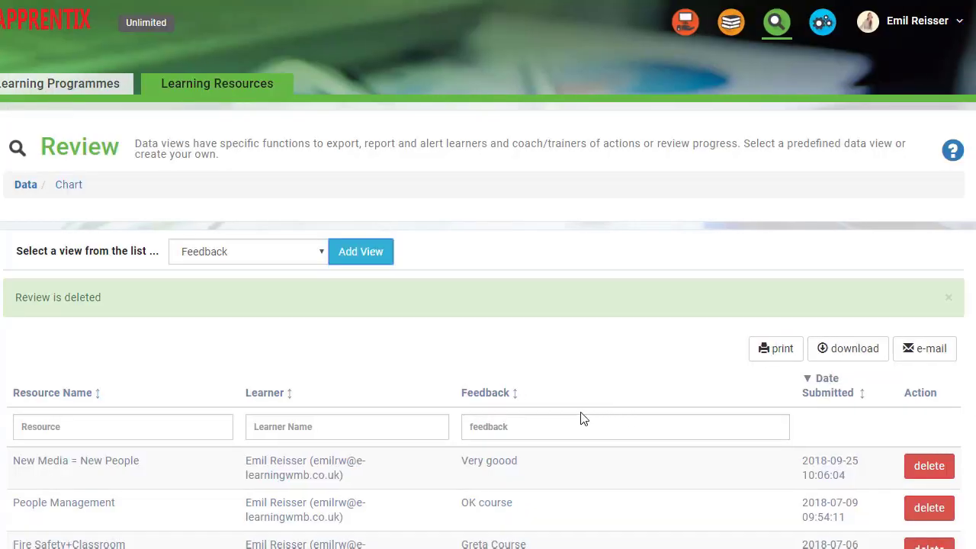
# Switch the data view from Feedback to the custom Test View and look through its learner rows.
pyautogui.click(279, 259)
pyautogui.click(240, 356)
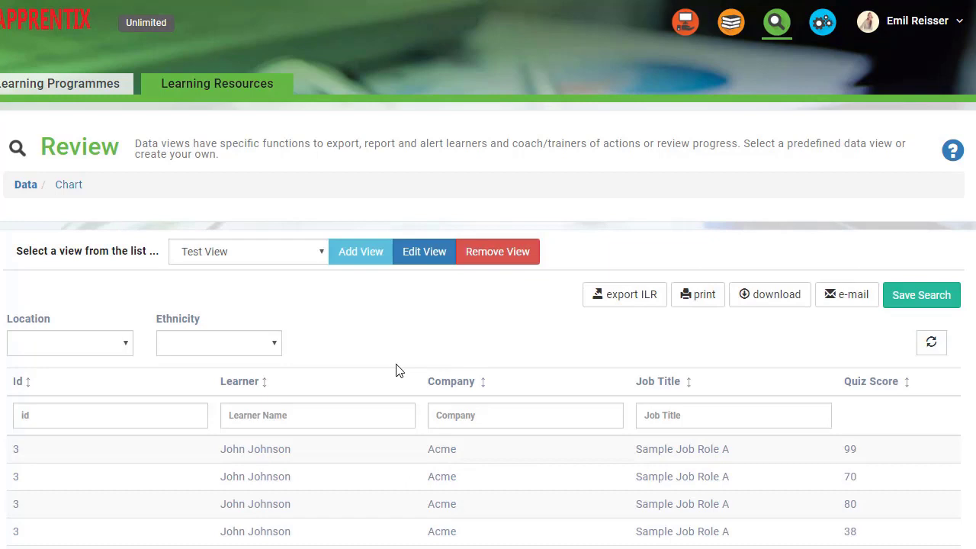
pyautogui.scroll(-3, 396, 370)
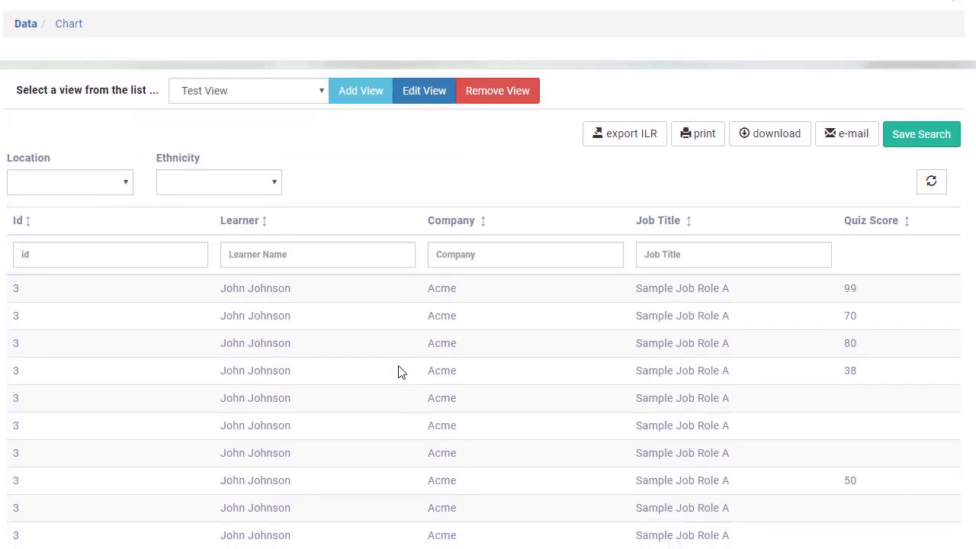
pyautogui.scroll(3, 402, 372)
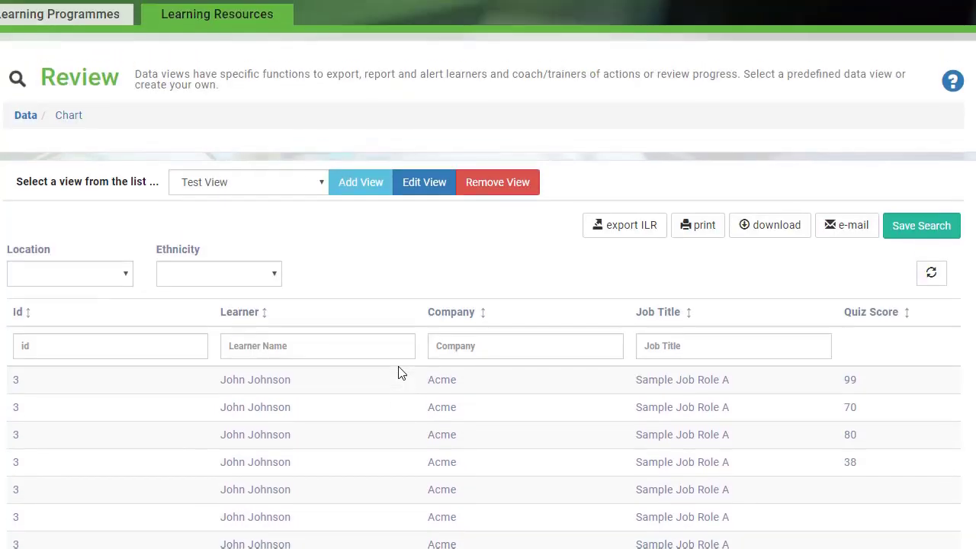